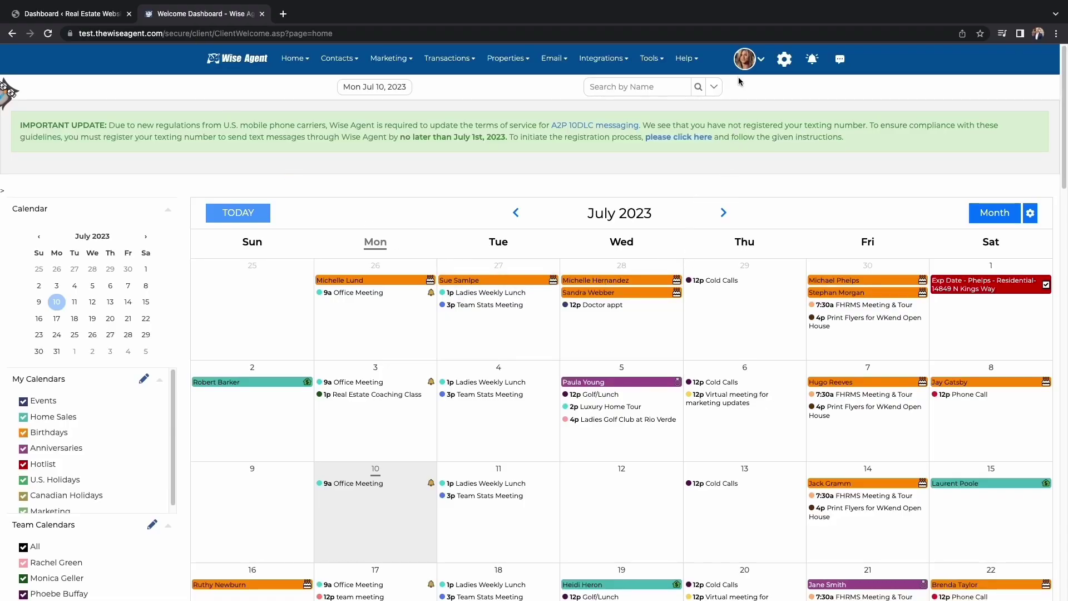
Open the Capture Forms list and the Get WP Plugin page, then return to the WordPress dashboard
{"action": "mouse_move", "coordinate": [650, 61]}
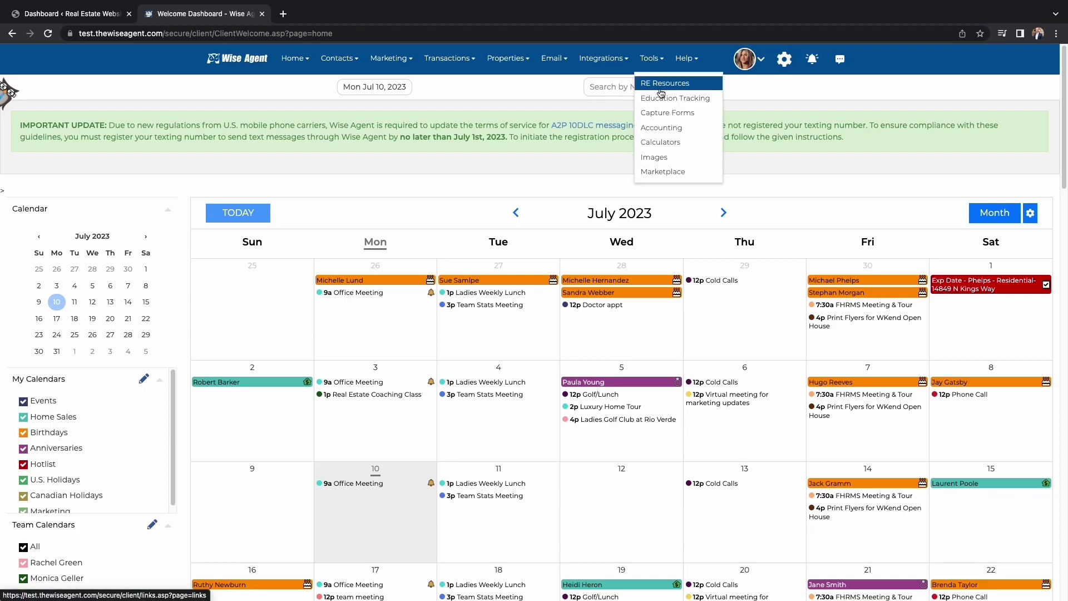
{"action": "left_click", "coordinate": [666, 112]}
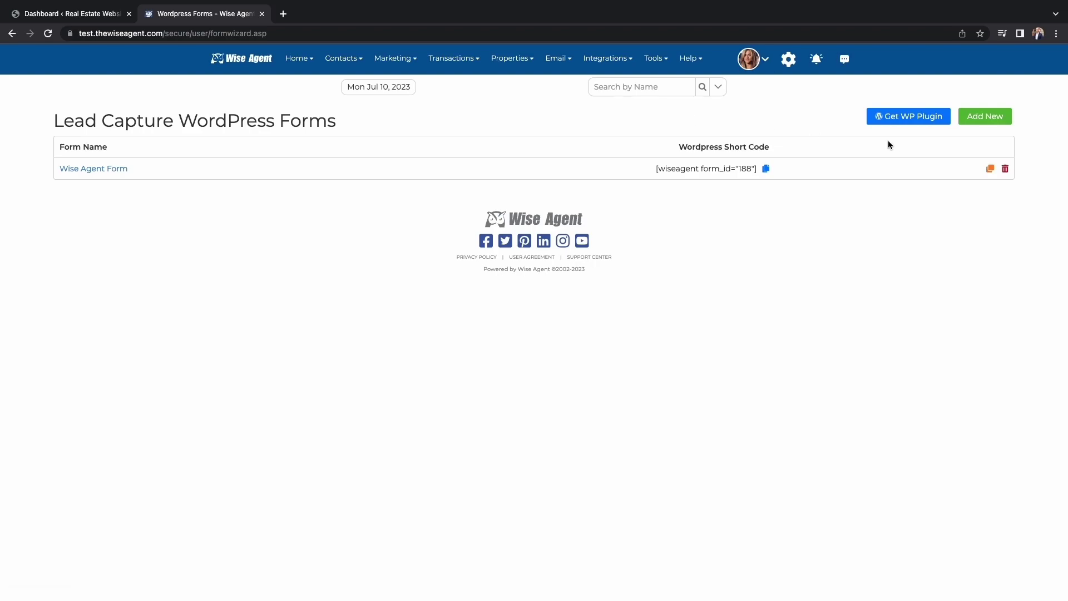
{"action": "left_click", "coordinate": [906, 115]}
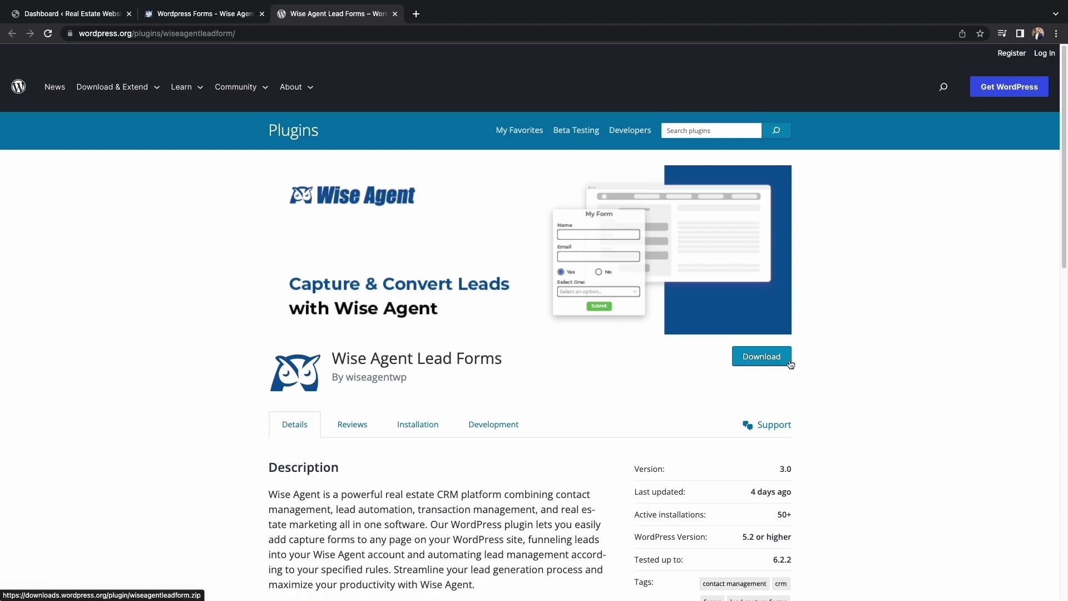
{"action": "left_click", "coordinate": [92, 13]}
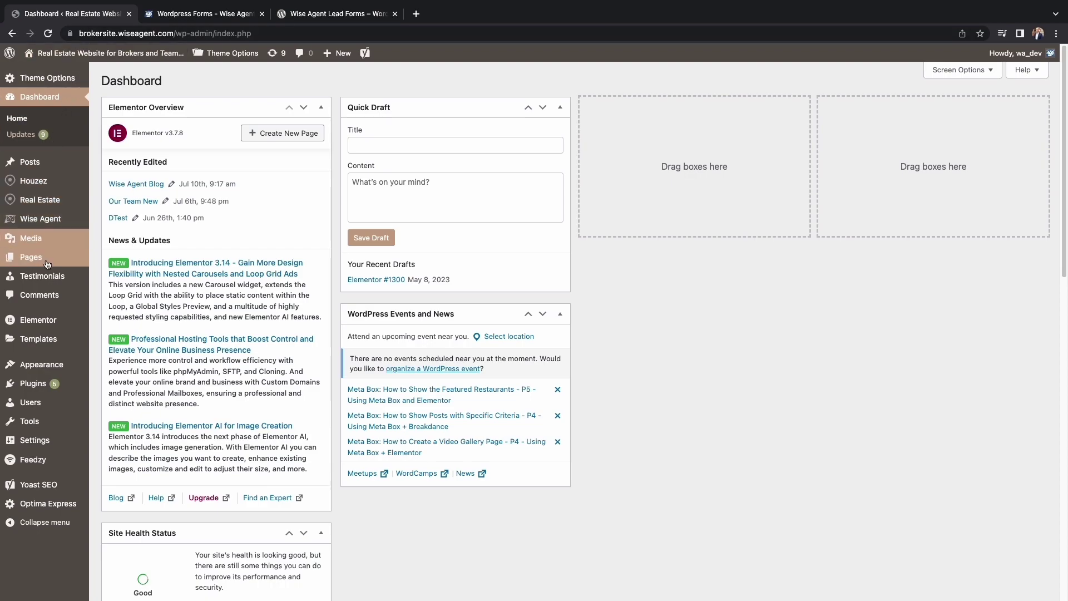
Browse the installed plugins, then start a plugin zip upload and cancel the file choice
{"action": "left_click", "coordinate": [33, 384]}
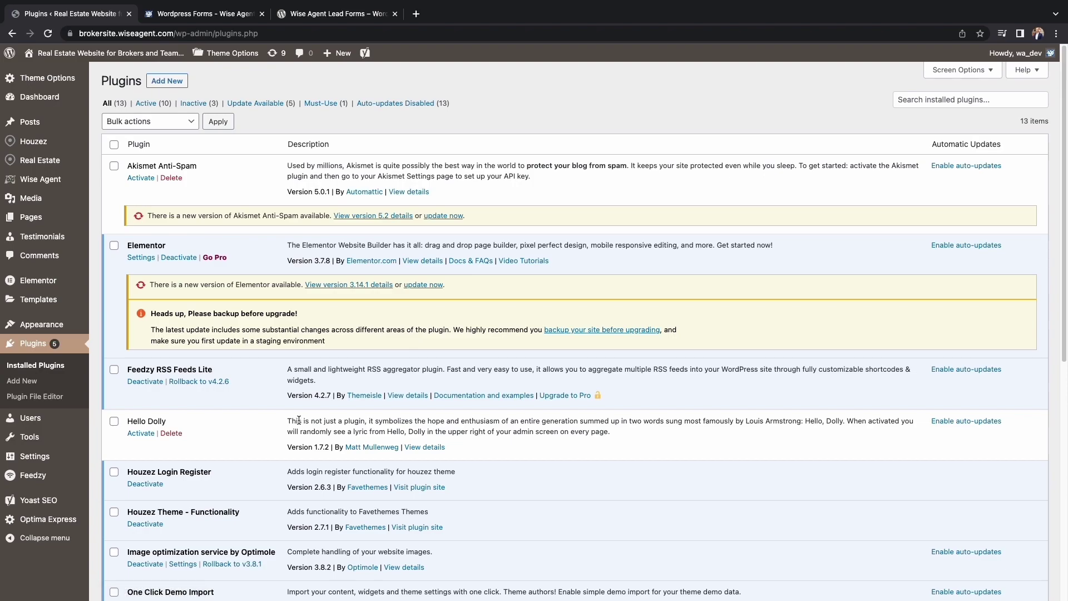
{"action": "scroll", "coordinate": [299, 420], "scroll_direction": "down", "scroll_amount": 5}
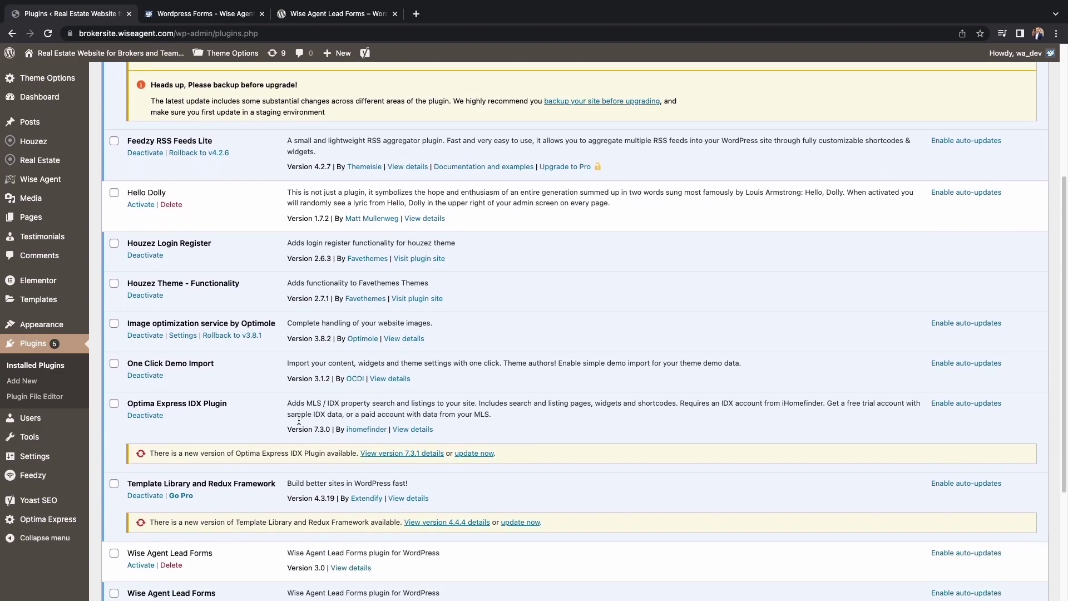
{"action": "scroll", "coordinate": [299, 420], "scroll_direction": "down", "scroll_amount": 2}
{"action": "scroll", "coordinate": [299, 420], "scroll_direction": "up", "scroll_amount": 7}
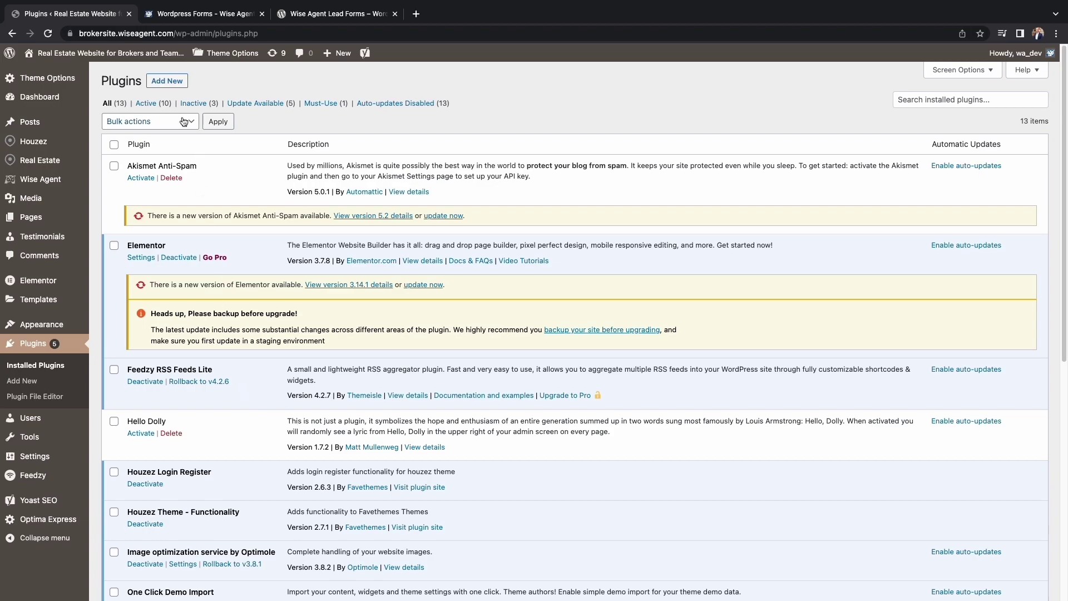
{"action": "left_click", "coordinate": [166, 81]}
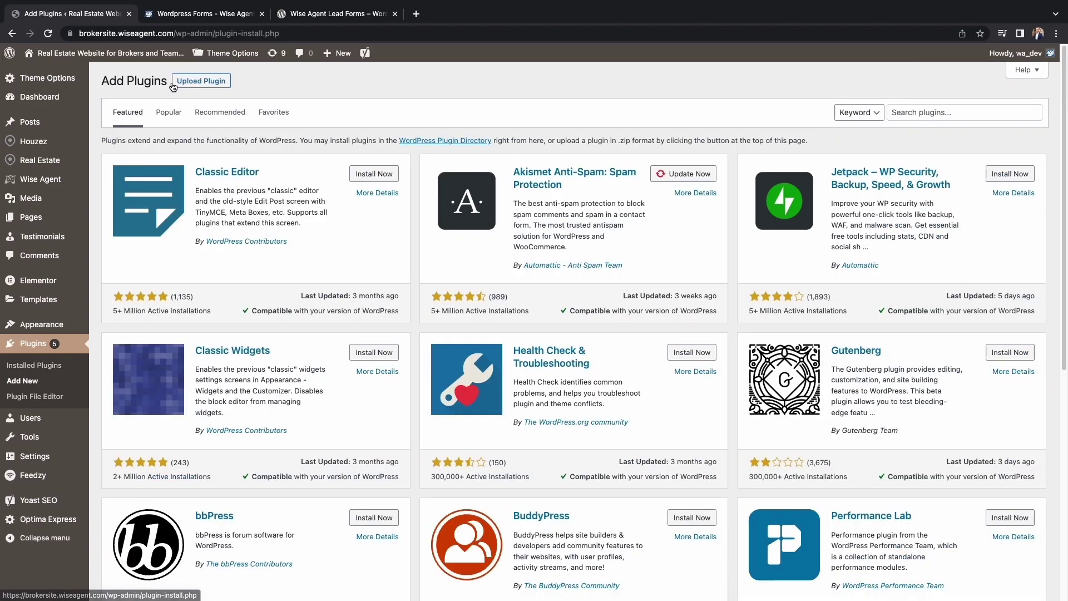
{"action": "left_click", "coordinate": [193, 83]}
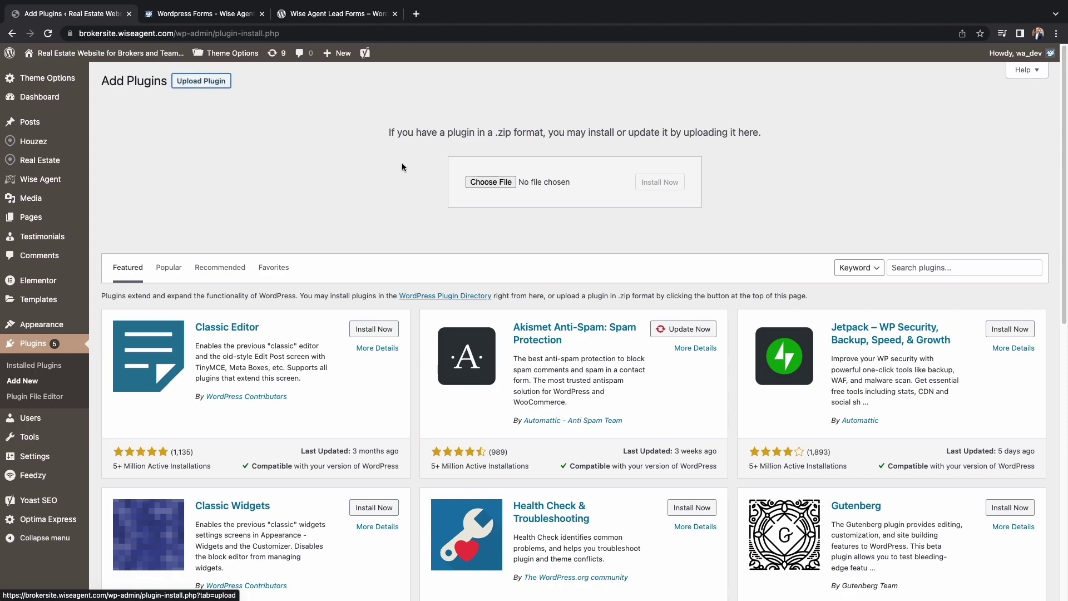
{"action": "left_click", "coordinate": [503, 182]}
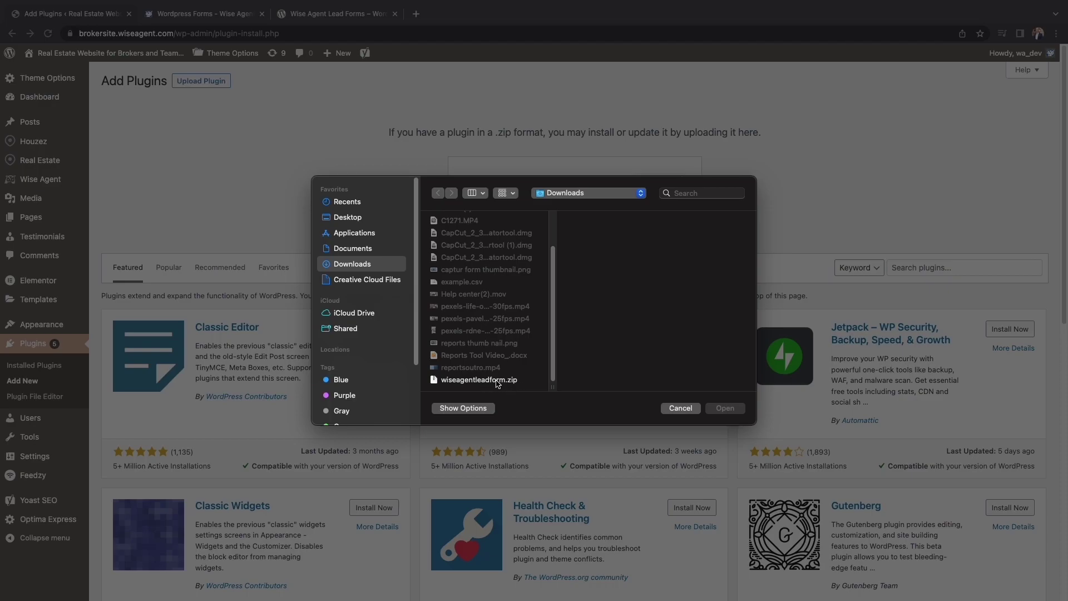
{"action": "key", "text": "Escape"}
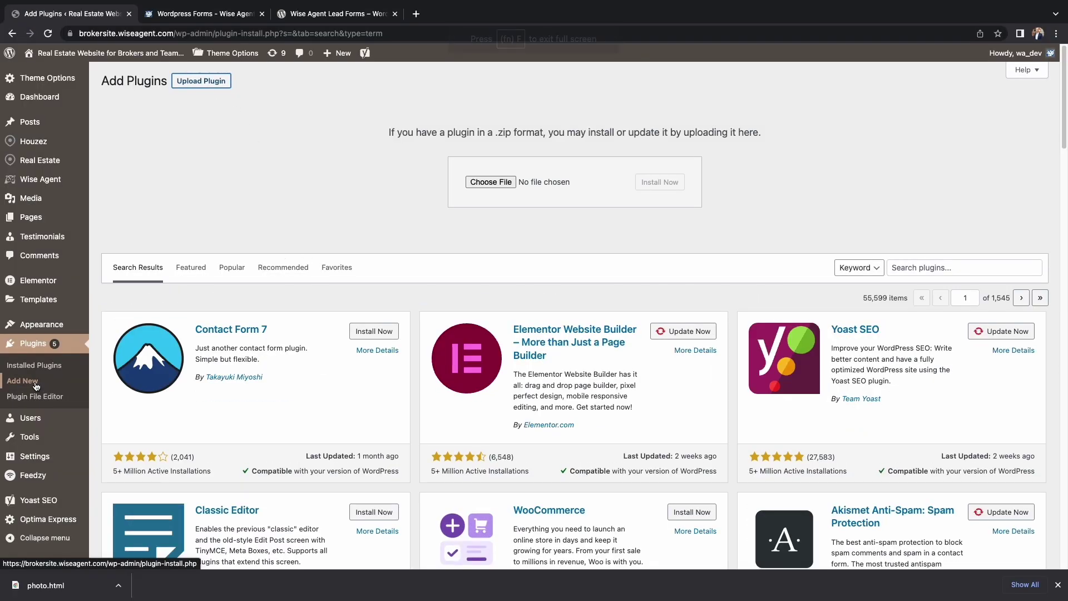
Search the Add Plugins directory for 'Wise Agent'
{"action": "left_click", "coordinate": [23, 382]}
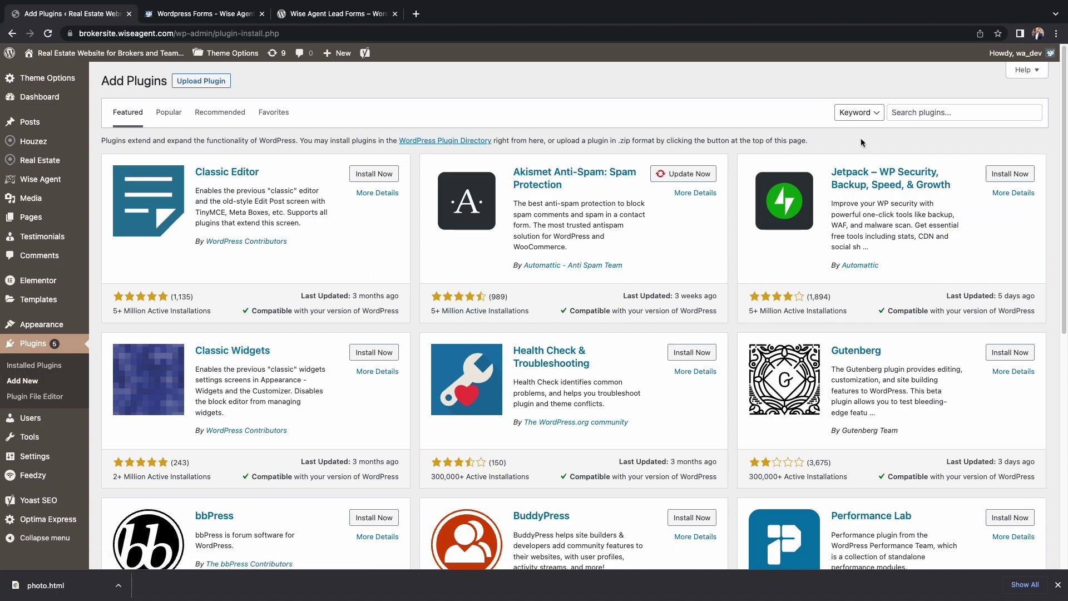
{"action": "left_click", "coordinate": [919, 112]}
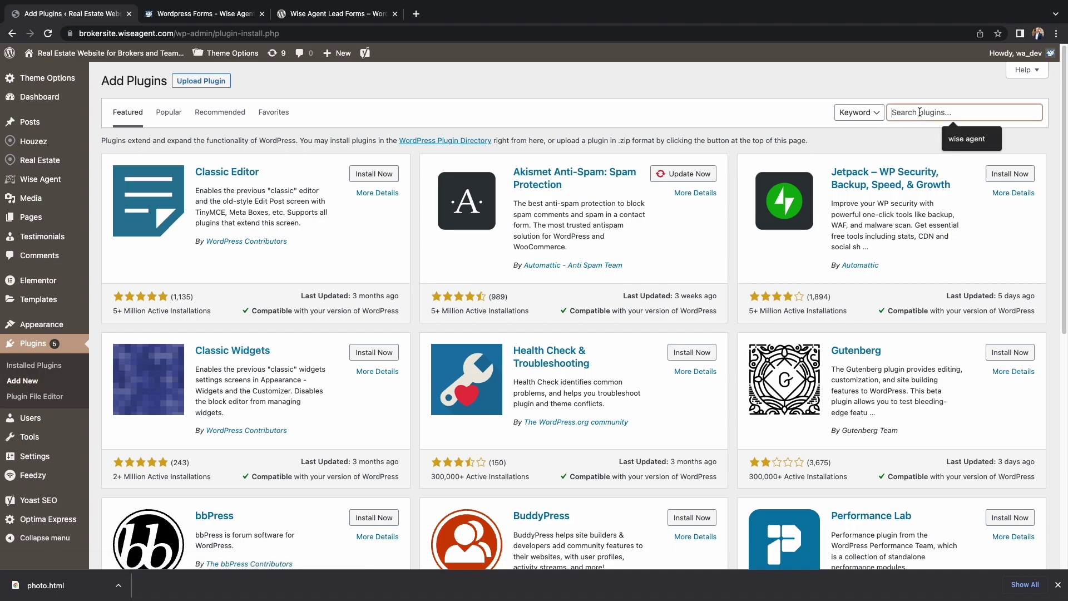
{"action": "type", "text": "Wise Agent"}
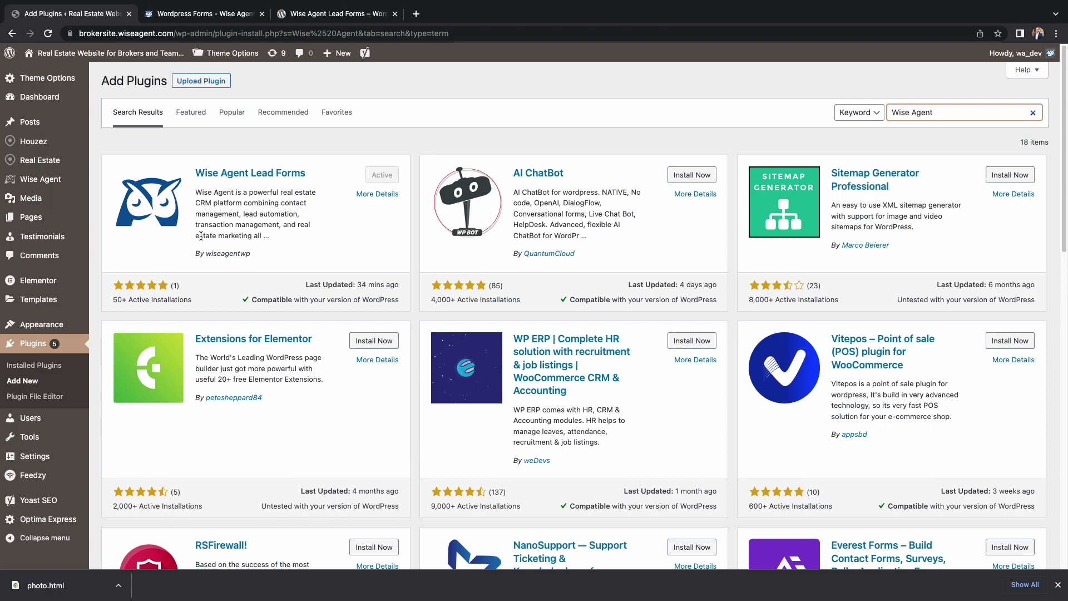
From the Wise Agent plugin settings, sign in with the saved account and allow the plugin access
{"action": "mouse_move", "coordinate": [45, 179]}
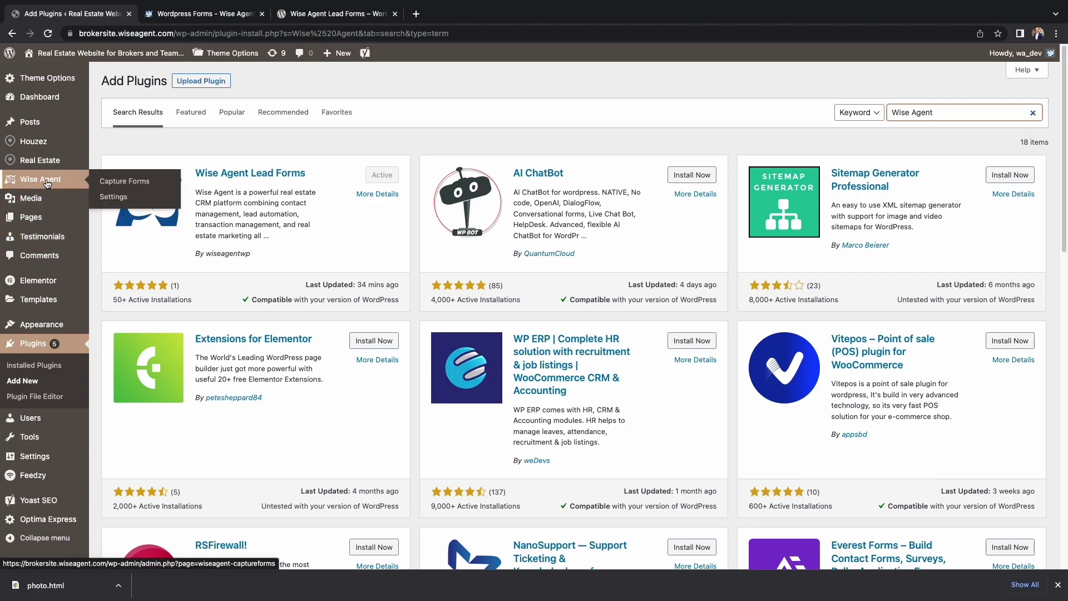
{"action": "left_click", "coordinate": [110, 198]}
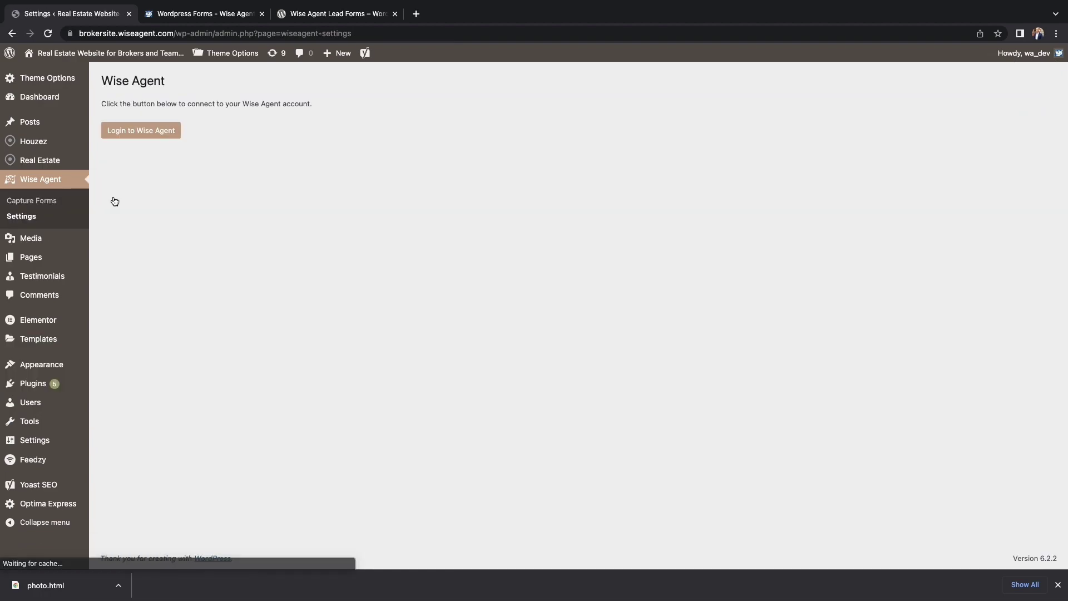
{"action": "left_click", "coordinate": [142, 131]}
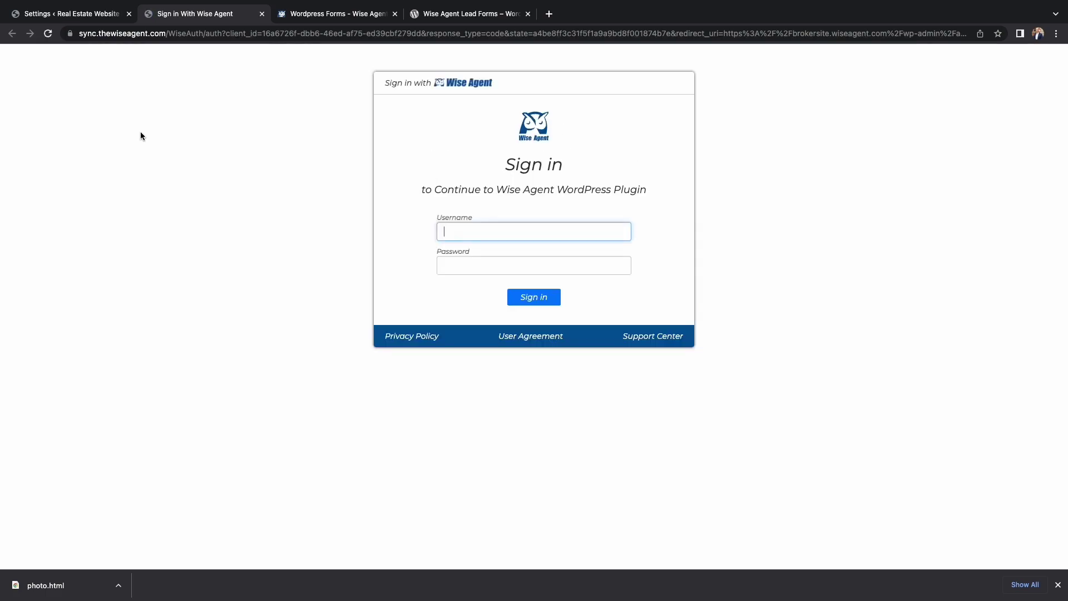
{"action": "left_click", "coordinate": [480, 234]}
{"action": "left_click", "coordinate": [529, 260]}
{"action": "left_click", "coordinate": [541, 300]}
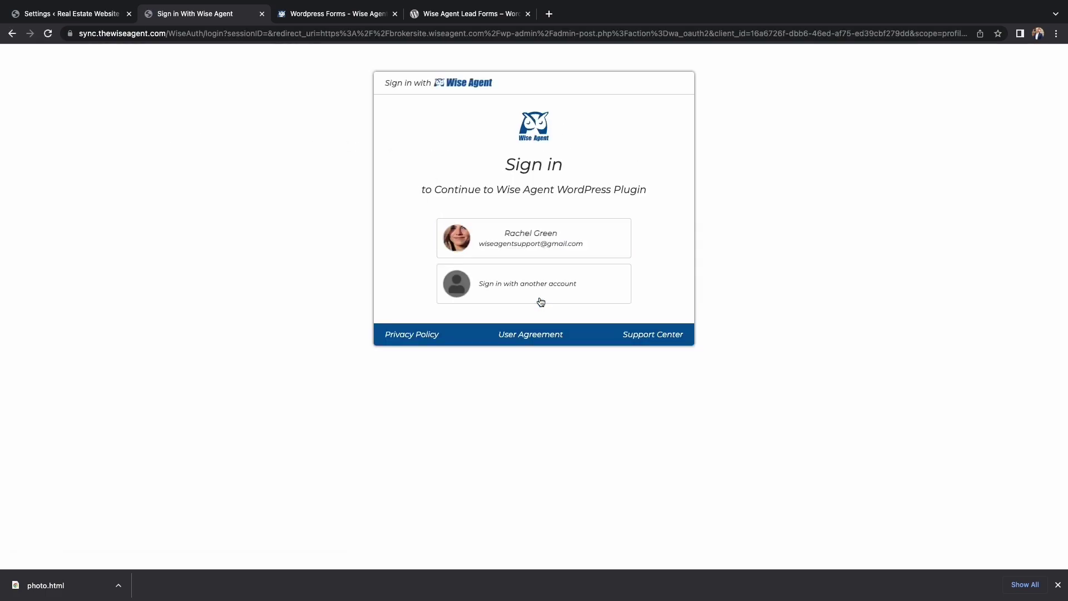
{"action": "left_click", "coordinate": [538, 234]}
{"action": "left_click", "coordinate": [565, 487]}
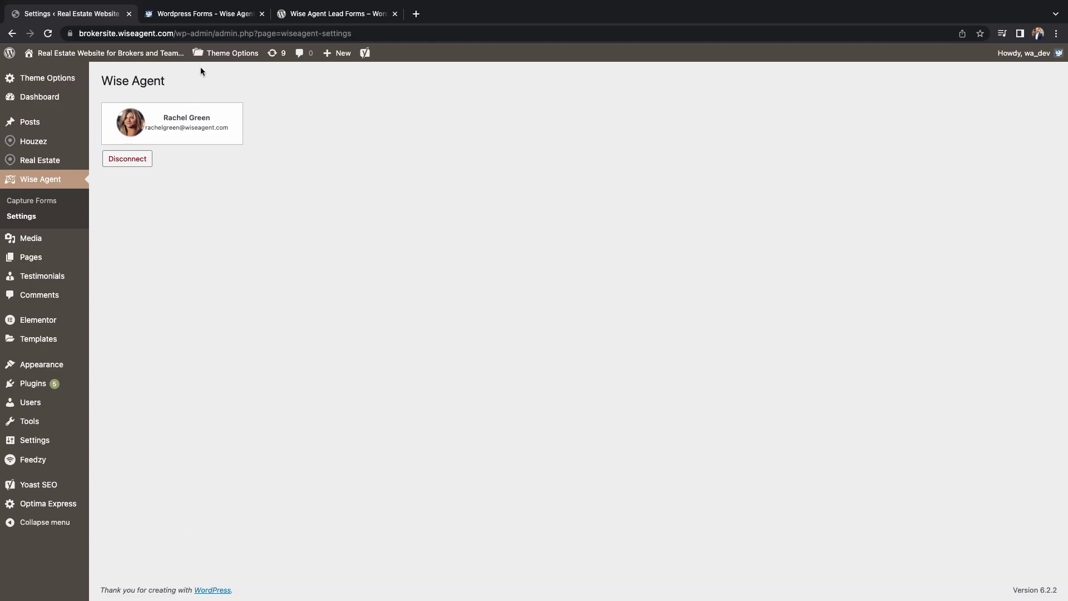
{"action": "left_click", "coordinate": [207, 19]}
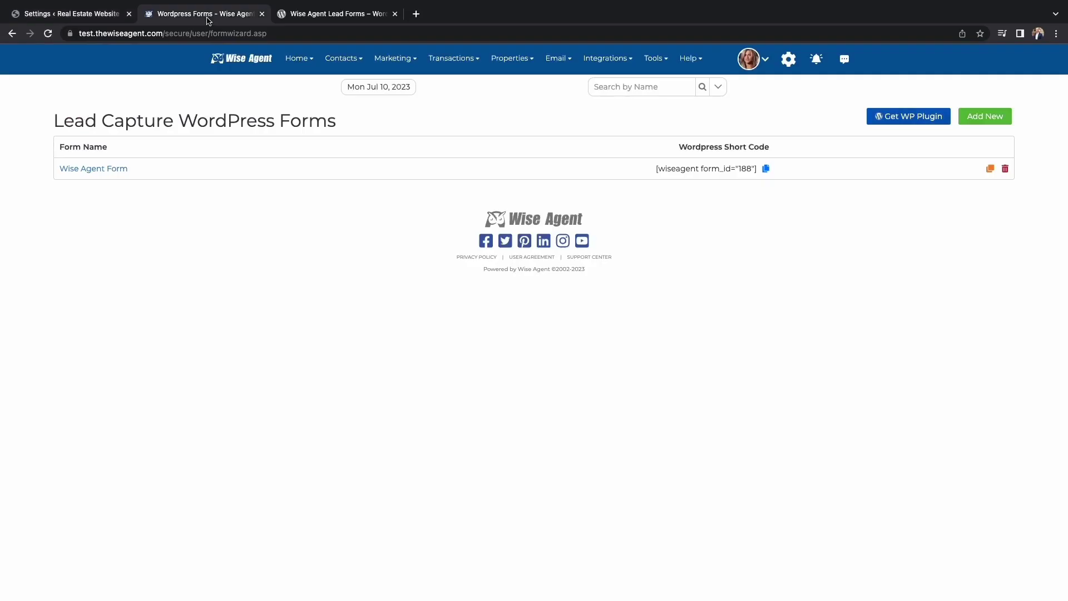
{"action": "left_click", "coordinate": [986, 117]}
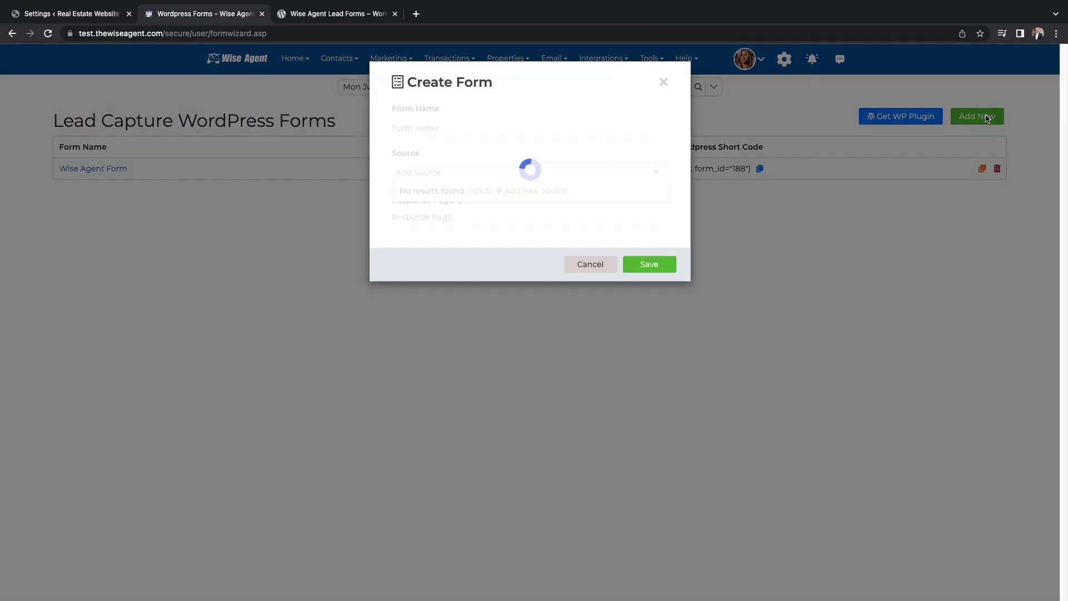
{"action": "left_click", "coordinate": [487, 130]}
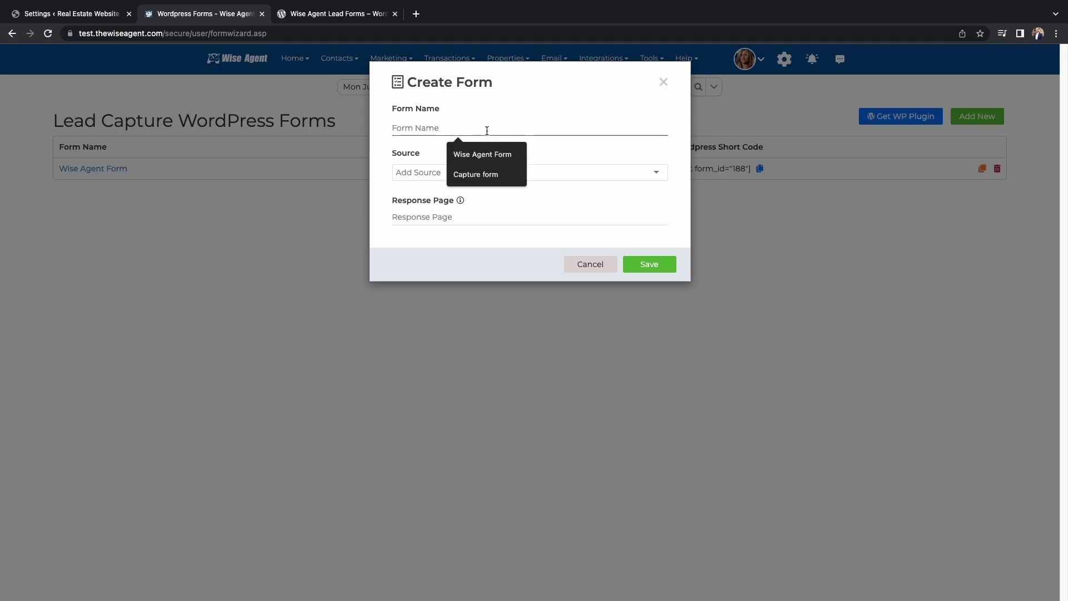
{"action": "left_click", "coordinate": [486, 176]}
{"action": "left_click", "coordinate": [487, 176]}
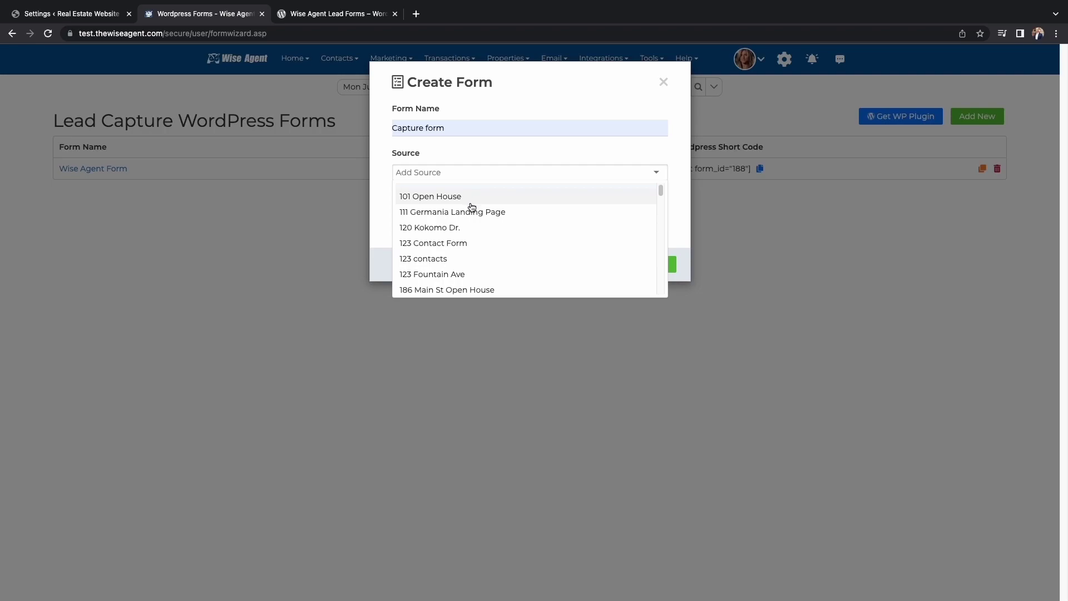
{"action": "left_click", "coordinate": [459, 259]}
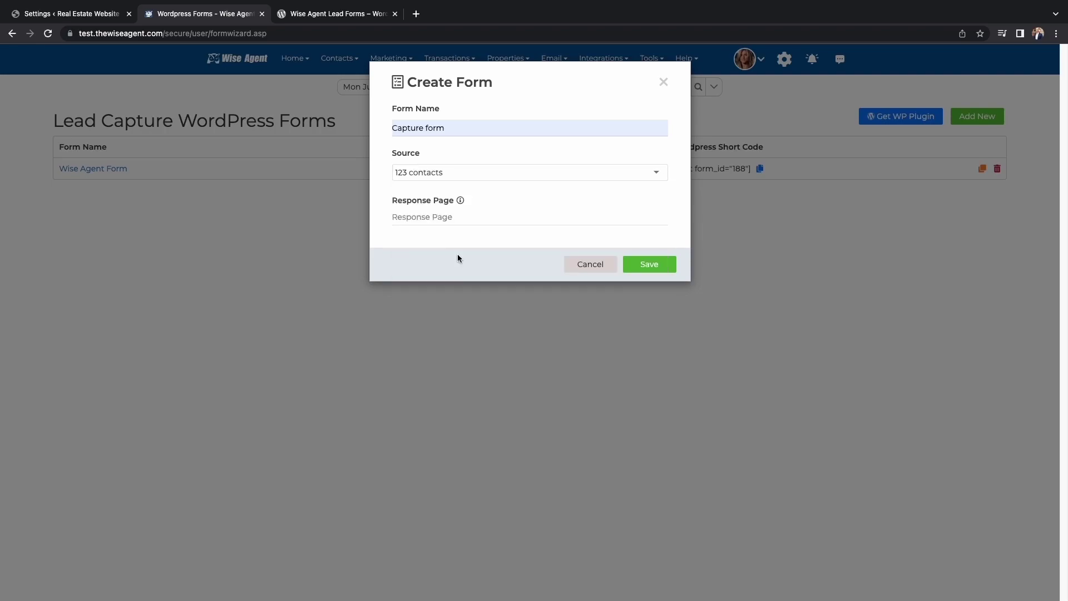
{"action": "left_click", "coordinate": [456, 217]}
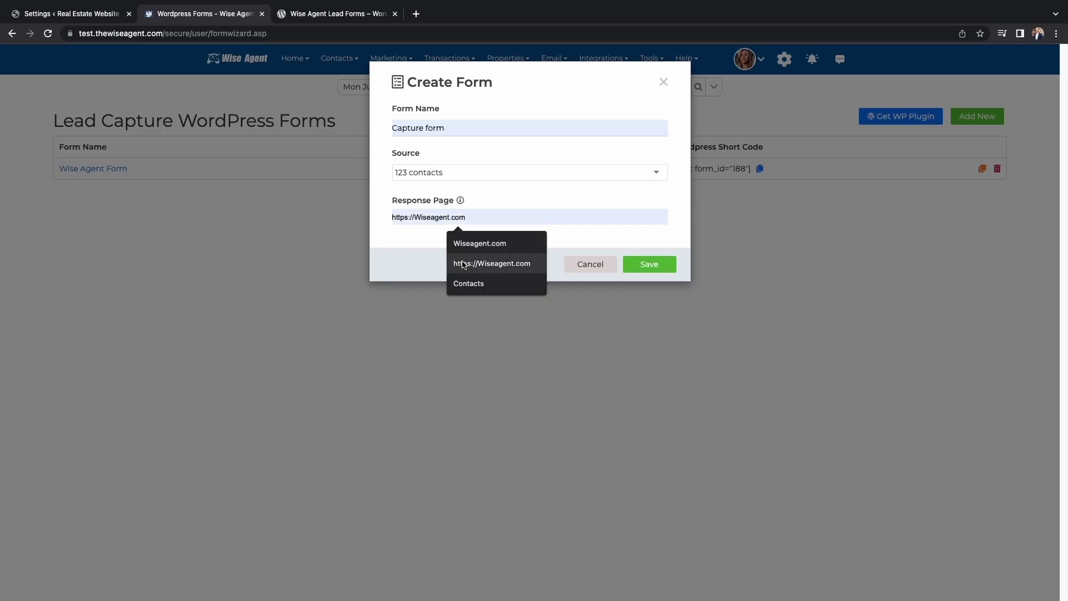
{"action": "left_click", "coordinate": [482, 257]}
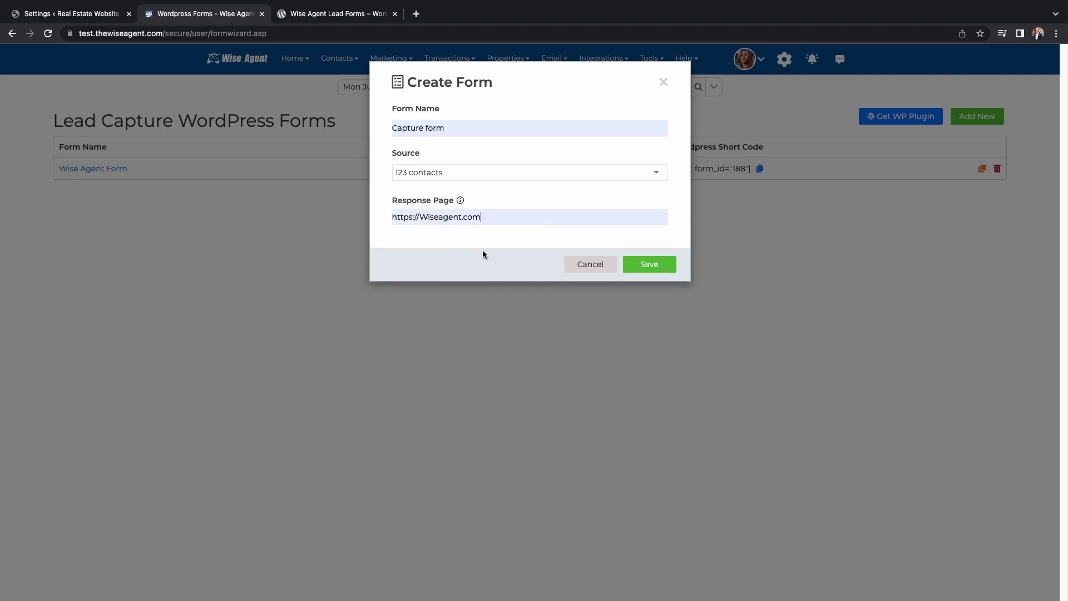
{"action": "left_click", "coordinate": [654, 263]}
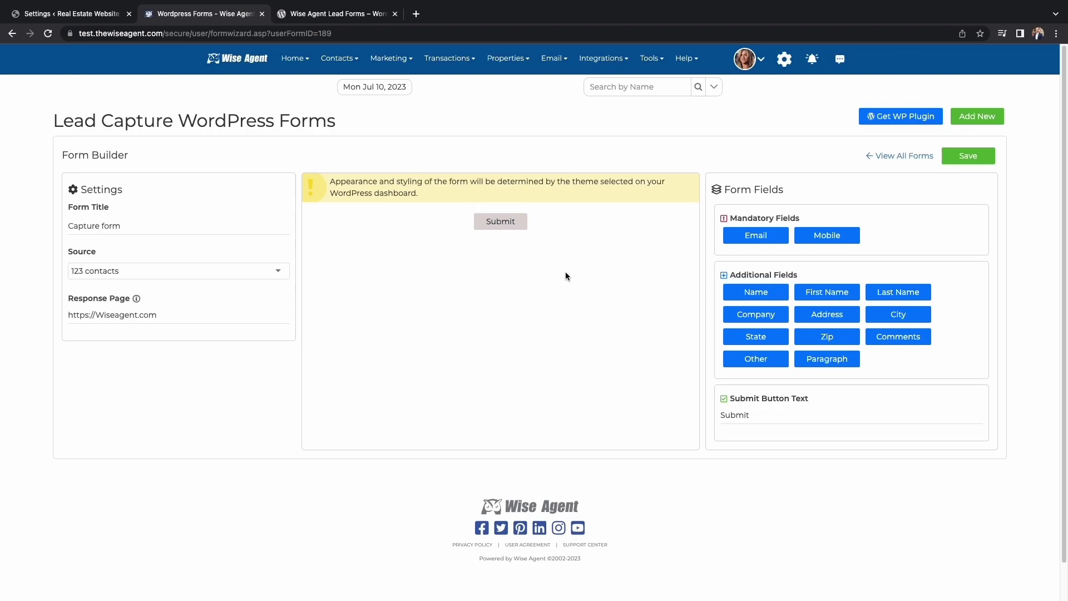
Add the Email, Mobile, Name, Address and Zip fields to the form
{"action": "left_click", "coordinate": [766, 236]}
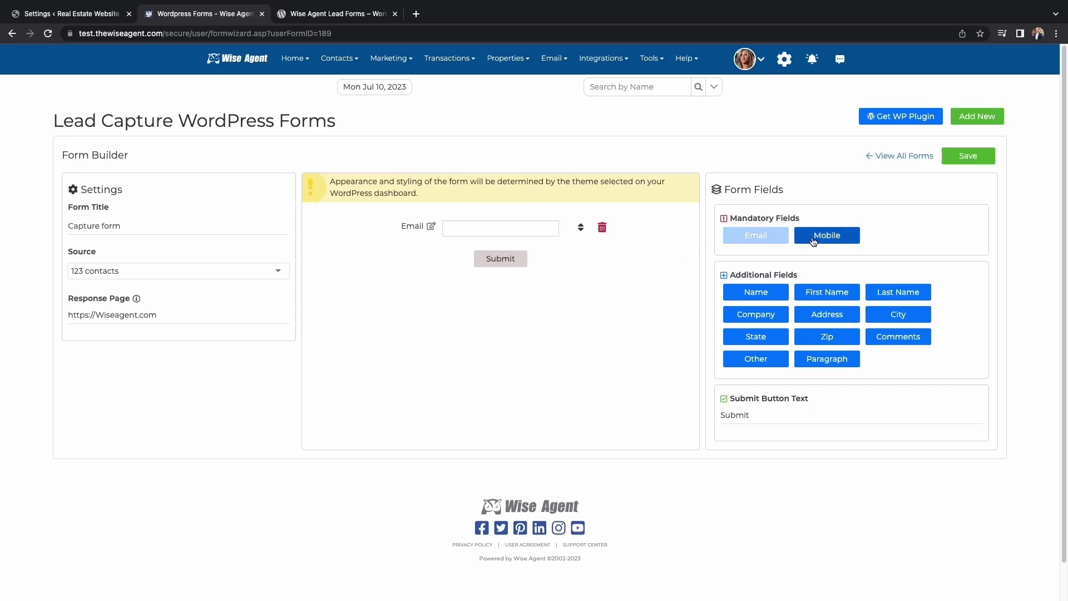
{"action": "left_click", "coordinate": [814, 239]}
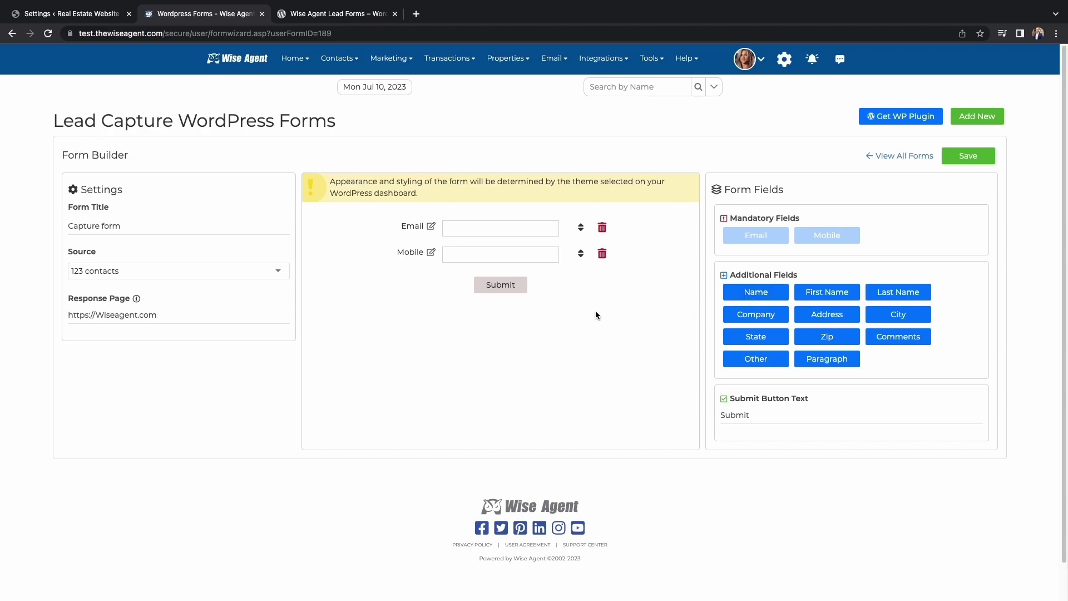
{"action": "left_click", "coordinate": [767, 294]}
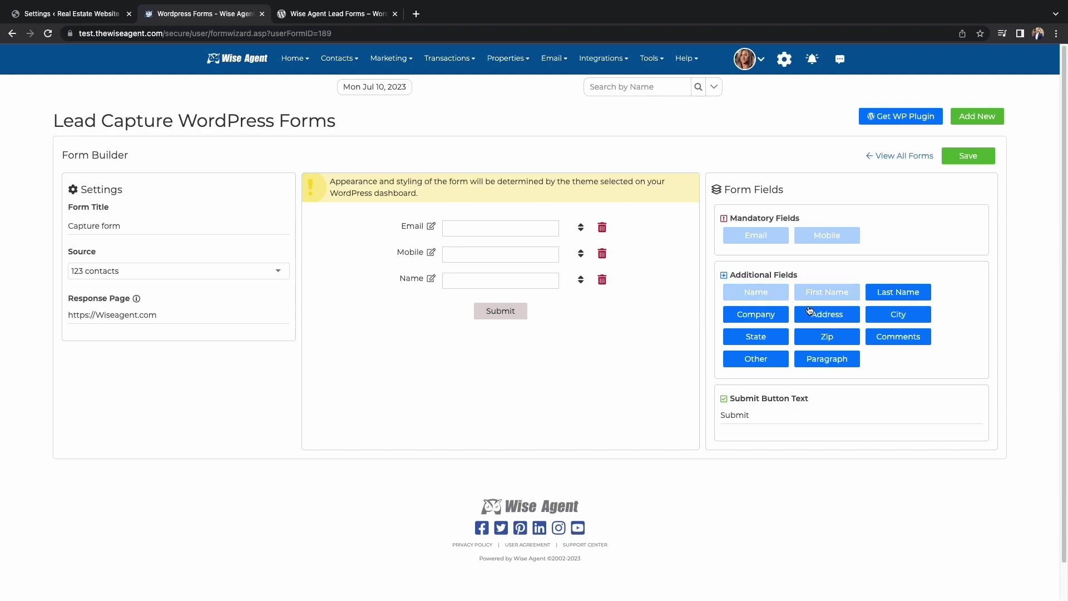
{"action": "left_click", "coordinate": [826, 315]}
{"action": "left_click", "coordinate": [825, 334]}
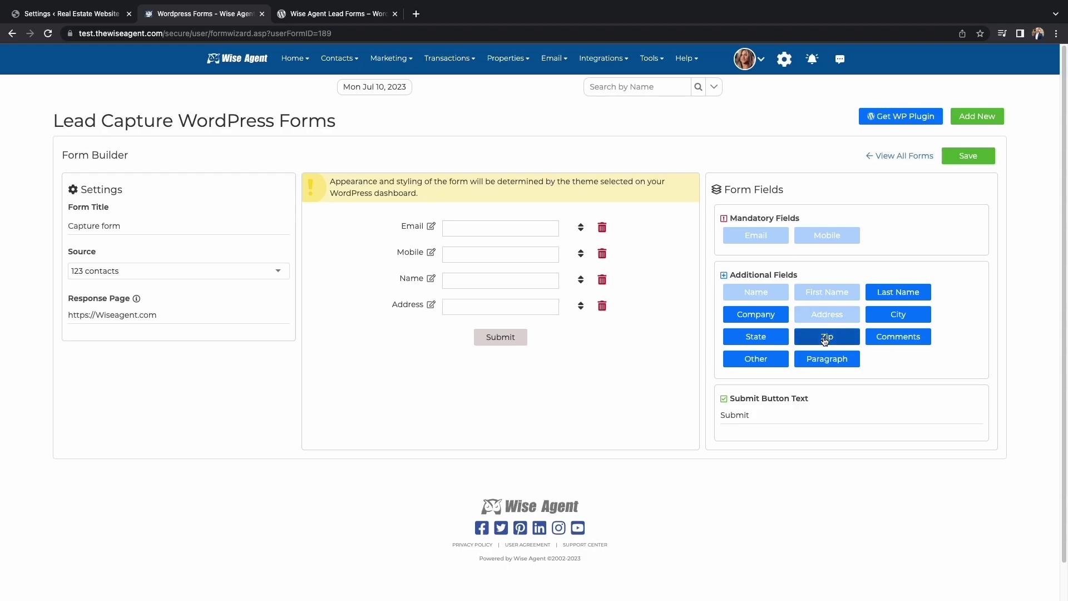
Add a custom question 'What is your price range?' to the form
{"action": "left_click", "coordinate": [754, 363]}
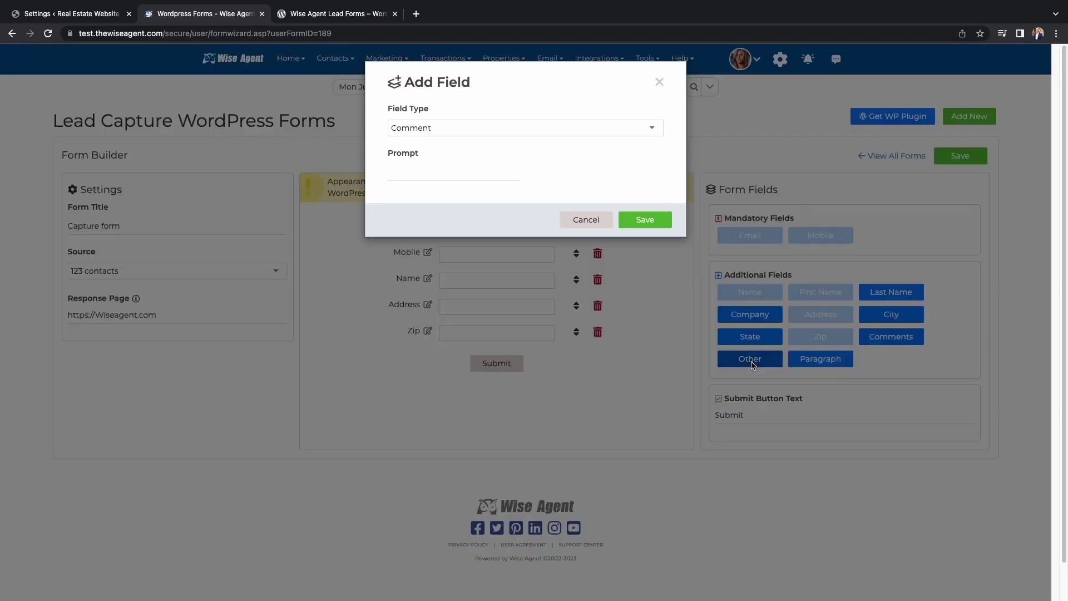
{"action": "left_click", "coordinate": [460, 174]}
{"action": "left_click", "coordinate": [493, 198]}
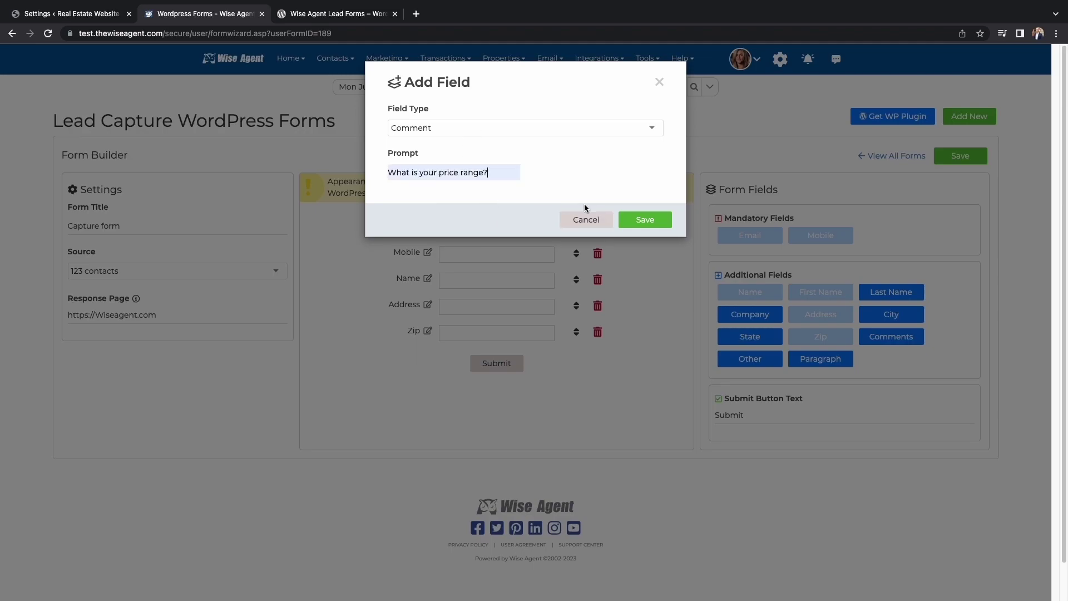
{"action": "left_click", "coordinate": [645, 219]}
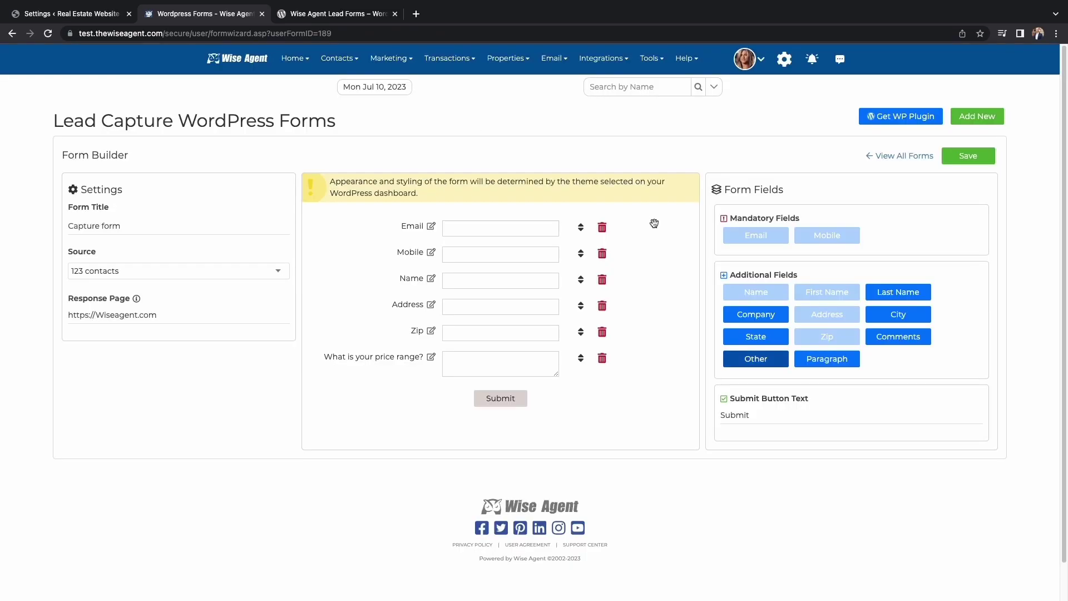
Start a Drop-down Selection question using the desired price range prompt
{"action": "left_click", "coordinate": [746, 365]}
{"action": "left_click", "coordinate": [515, 128]}
{"action": "left_click", "coordinate": [517, 162]}
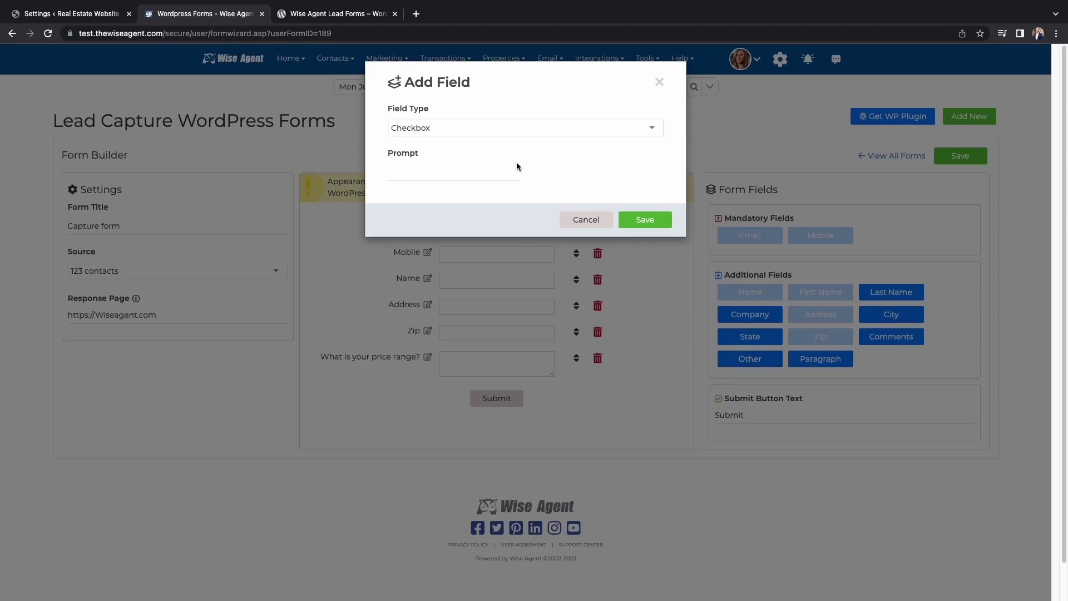
{"action": "left_click", "coordinate": [516, 164]}
{"action": "left_click", "coordinate": [518, 128]}
{"action": "left_click", "coordinate": [488, 177]}
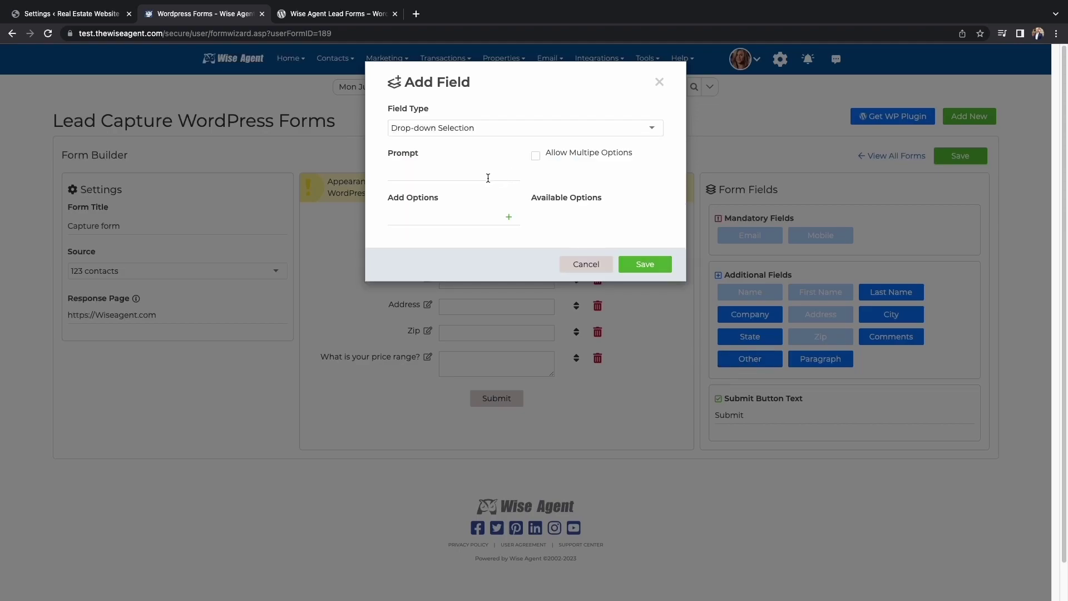
{"action": "left_click", "coordinate": [437, 174]}
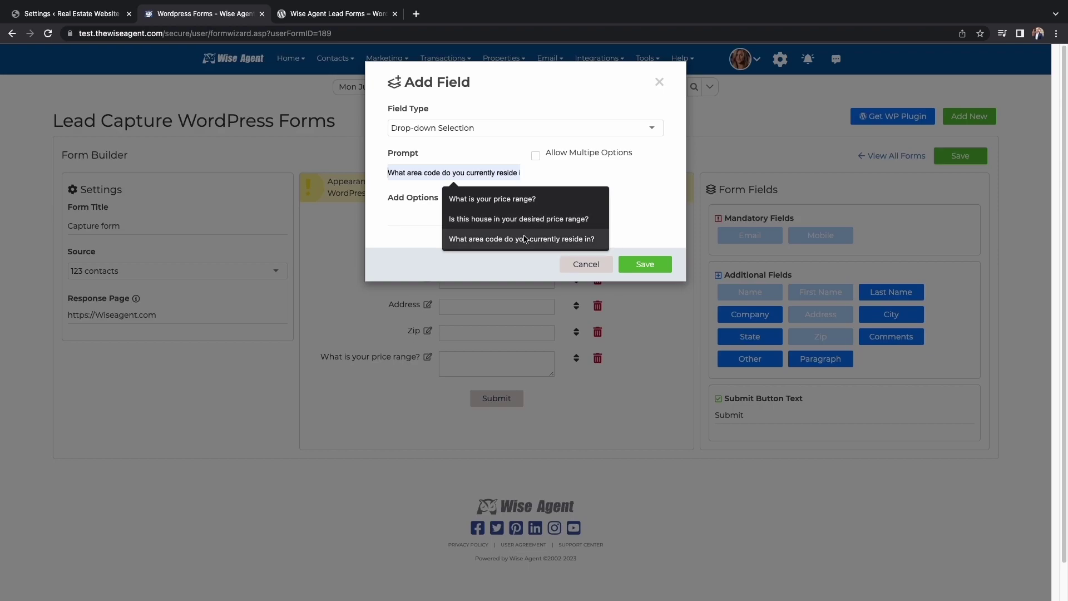
{"action": "left_click", "coordinate": [480, 218]}
Give the drop-down question the options yes and no, save it, and check its choices
{"action": "left_click", "coordinate": [434, 217]}
{"action": "type", "text": "yes"}
{"action": "left_click", "coordinate": [645, 264]}
{"action": "left_click", "coordinate": [508, 217]}
{"action": "left_click", "coordinate": [454, 221]}
{"action": "type", "text": "no"}
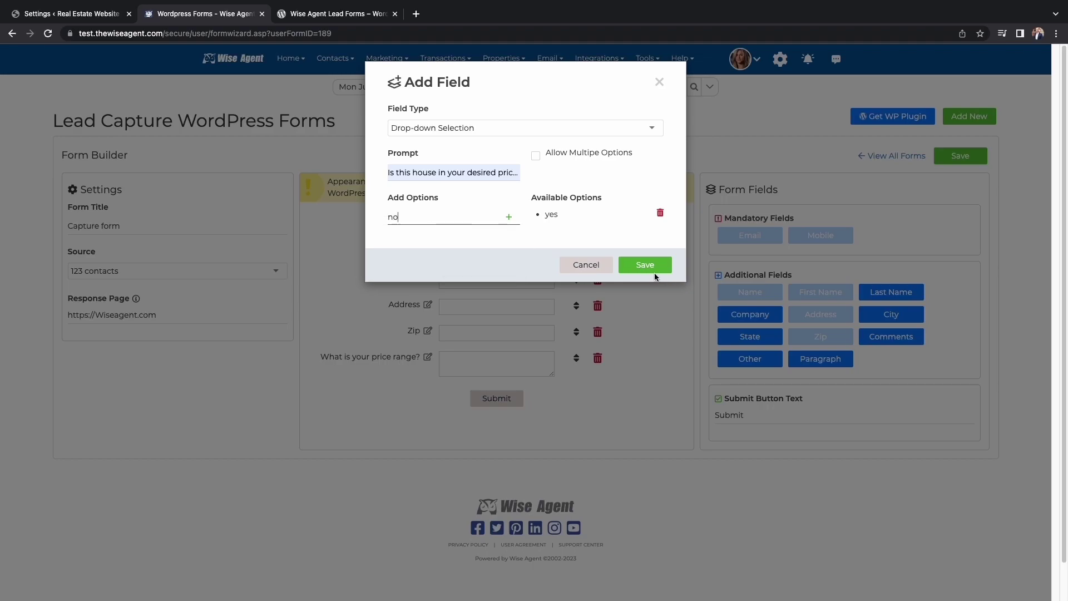
{"action": "left_click", "coordinate": [508, 219]}
{"action": "left_click", "coordinate": [645, 266]}
{"action": "left_click", "coordinate": [553, 395]}
{"action": "left_click", "coordinate": [554, 395]}
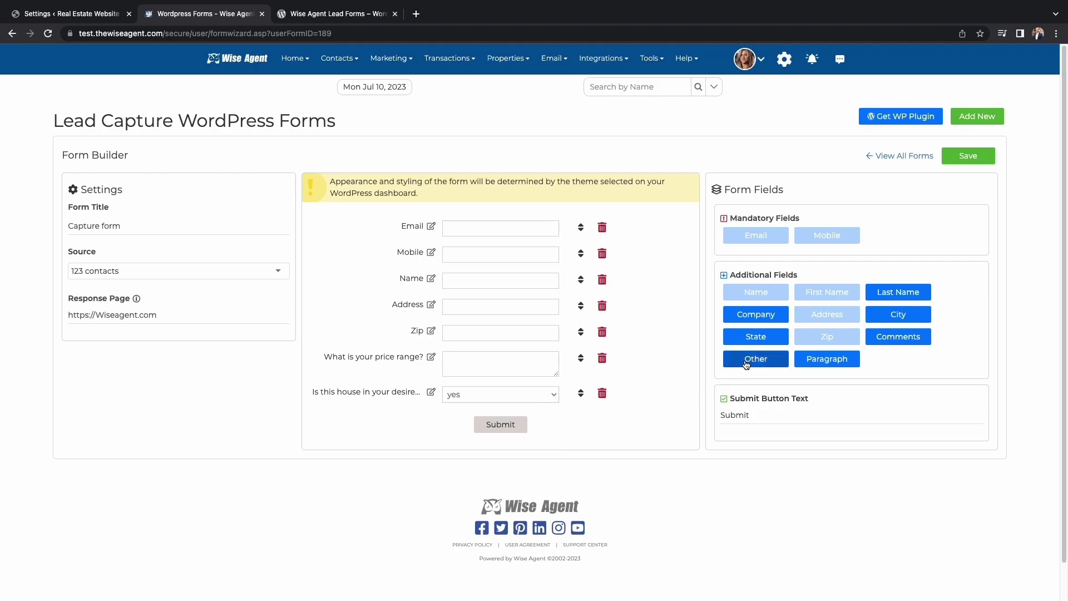
Start a Radio question 'How did you hear about us?' with the option digital ad
{"action": "left_click", "coordinate": [755, 359]}
{"action": "left_click", "coordinate": [509, 129]}
{"action": "left_click", "coordinate": [481, 193]}
{"action": "left_click", "coordinate": [442, 174]}
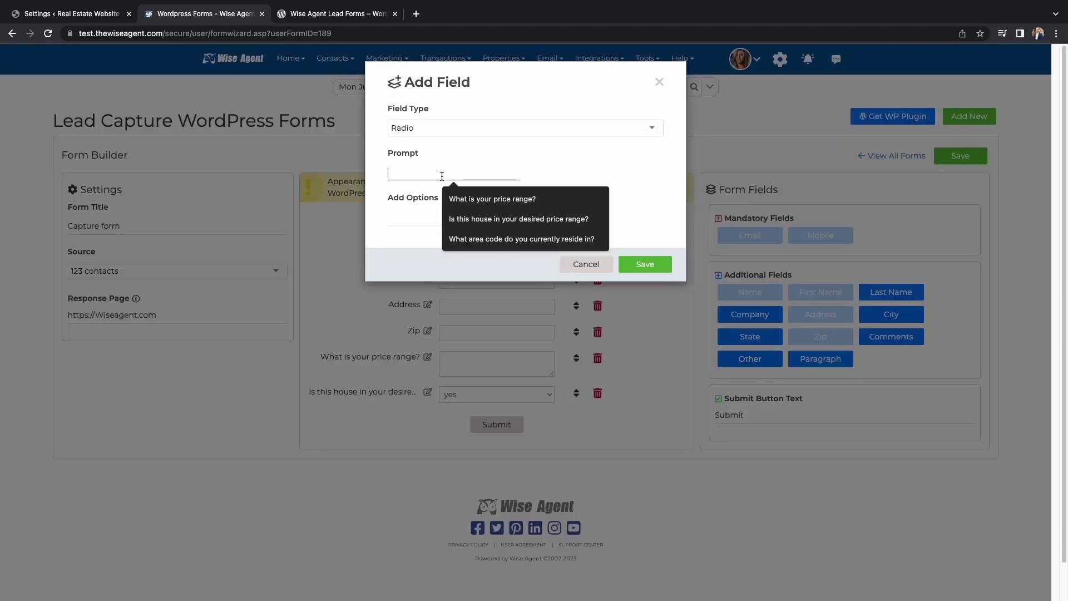
{"action": "type", "text": "How did you hear about us?"}
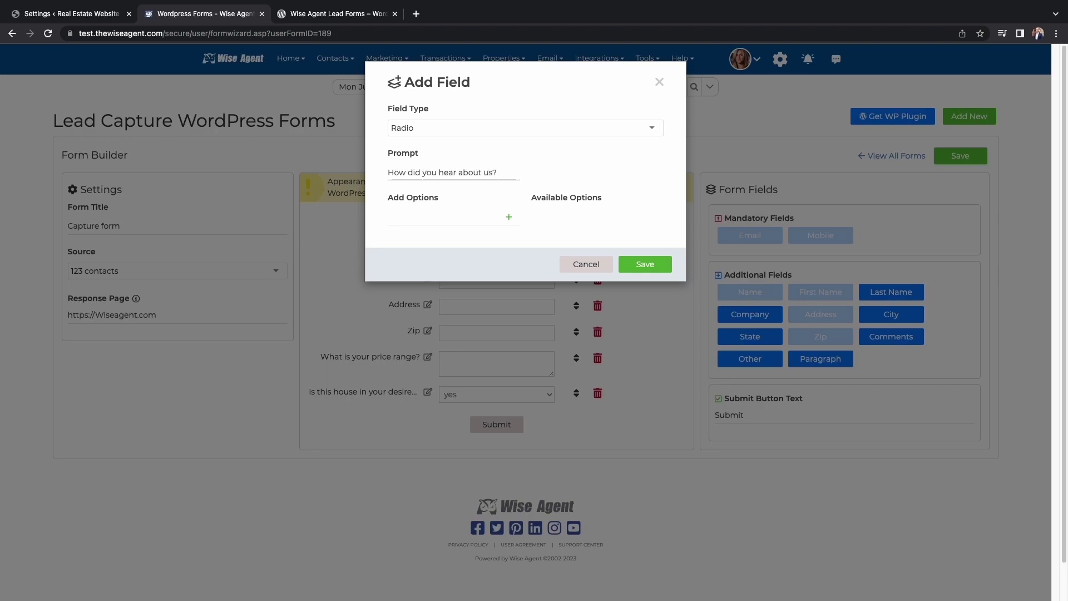
{"action": "left_click", "coordinate": [412, 218]}
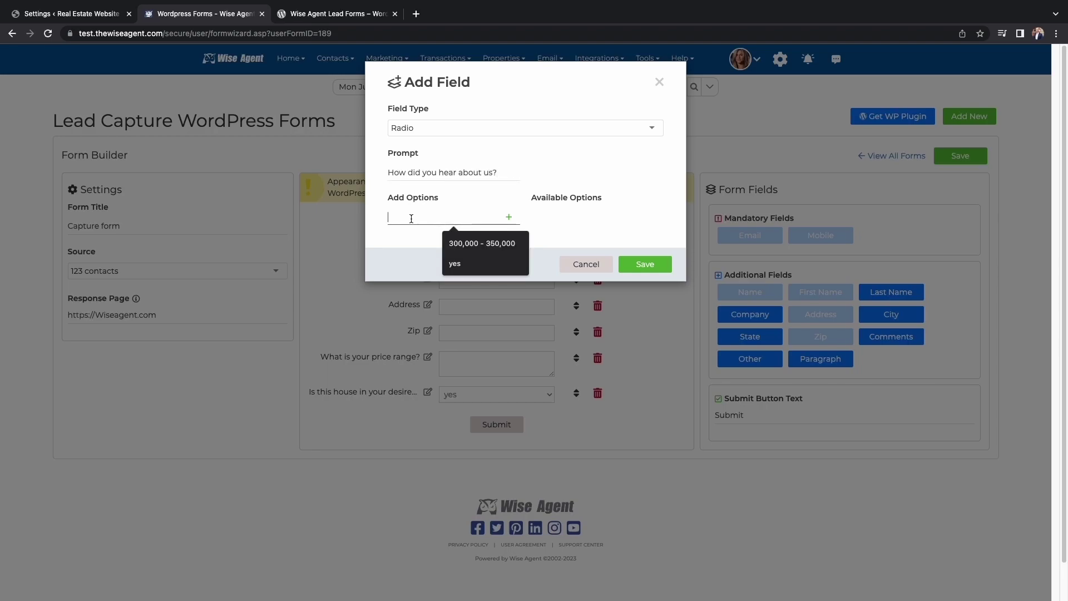
{"action": "type", "text": "digital ad"}
{"action": "left_click", "coordinate": [508, 217]}
Add youtube ad and billboard as radio options and save the question
{"action": "left_click", "coordinate": [453, 219]}
{"action": "type", "text": "youtube ad"}
{"action": "left_click", "coordinate": [509, 217]}
{"action": "left_click", "coordinate": [474, 219]}
{"action": "type", "text": "bo"}
{"action": "key", "text": "BackSpace"}
{"action": "type", "text": "illboard"}
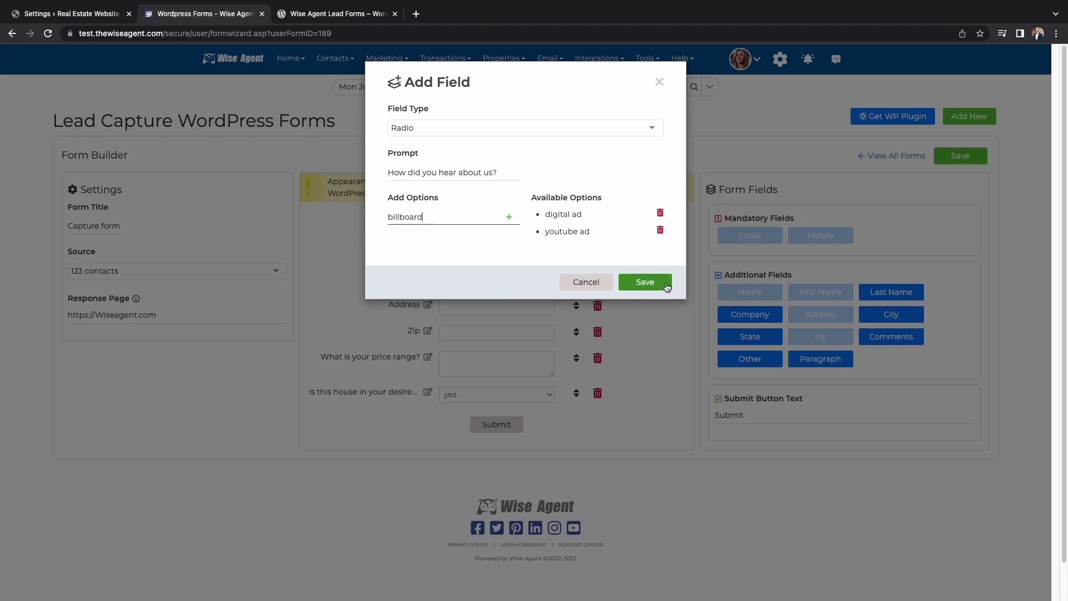
{"action": "left_click", "coordinate": [509, 216]}
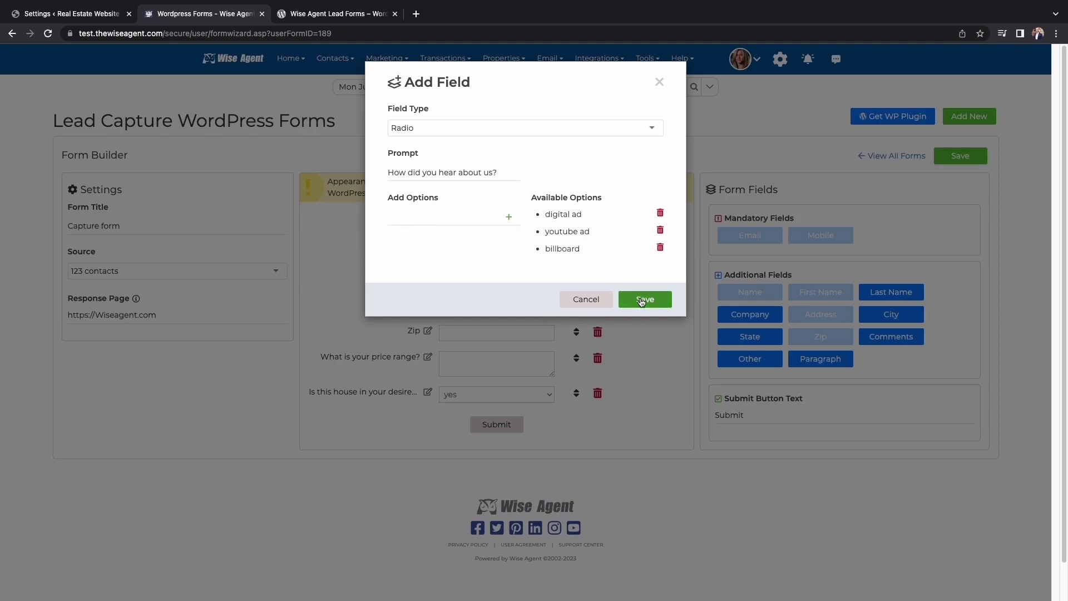
{"action": "left_click", "coordinate": [641, 300]}
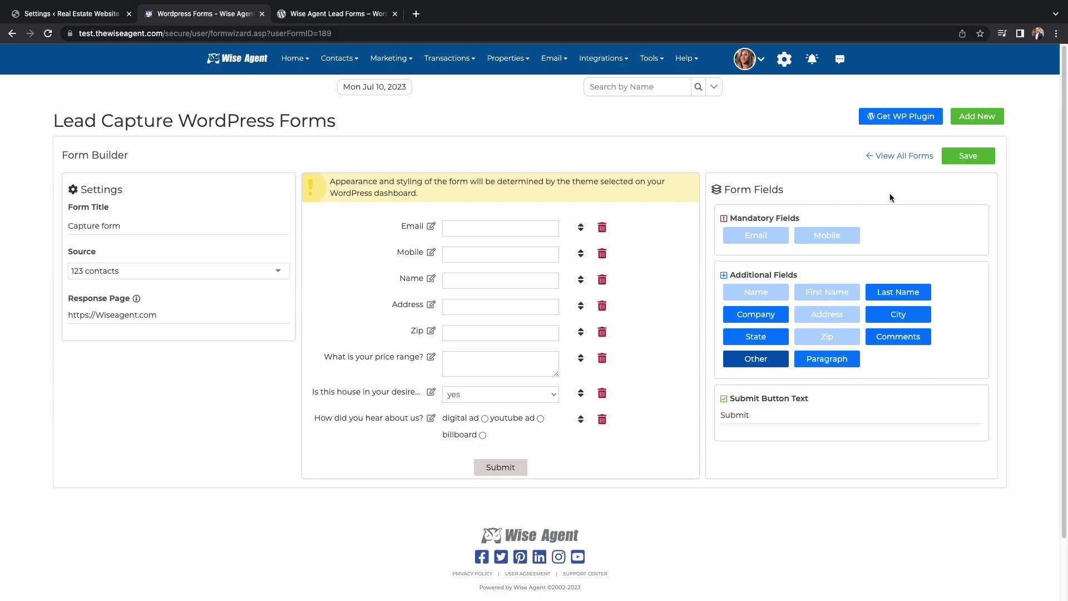
Add the paragraph note 'The above section is only for contacting purposes' just below Mobile
{"action": "left_click", "coordinate": [807, 362]}
{"action": "left_click", "coordinate": [467, 466]}
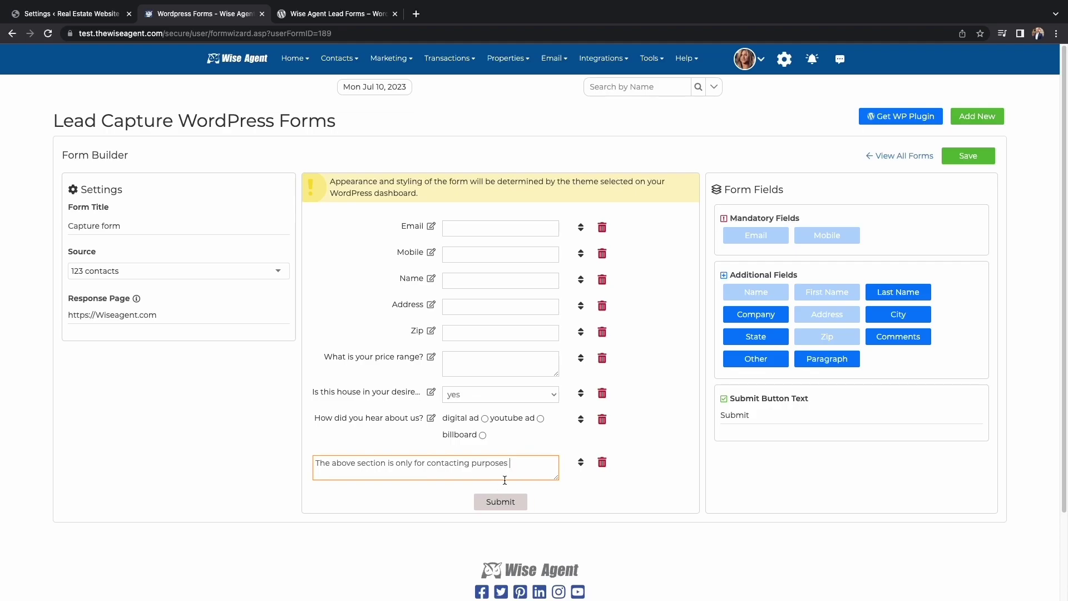
{"action": "left_click_drag", "start_coordinate": [581, 462], "coordinate": [586, 281]}
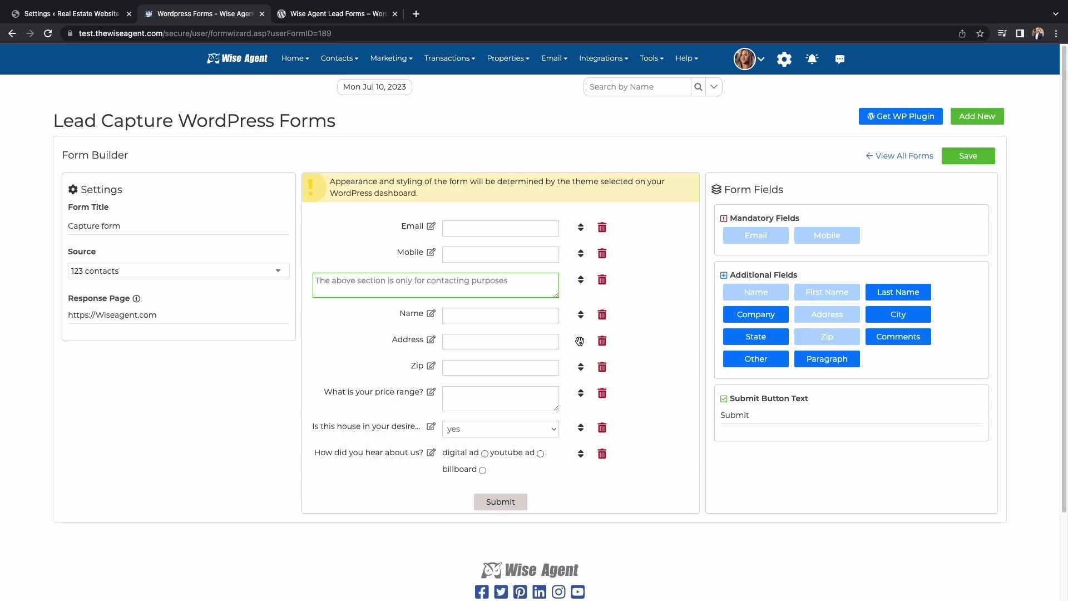
Move the Name field to the top of the form and save it
{"action": "left_click_drag", "start_coordinate": [581, 339], "coordinate": [579, 259]}
{"action": "left_click", "coordinate": [579, 260]}
{"action": "left_click_drag", "start_coordinate": [580, 313], "coordinate": [579, 227]}
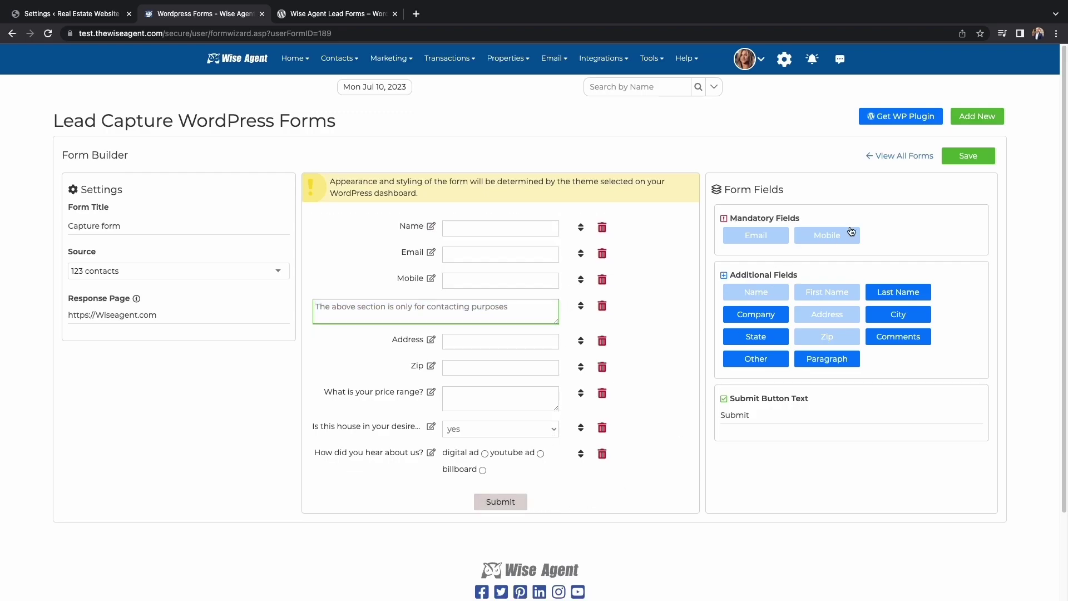
{"action": "left_click", "coordinate": [964, 161]}
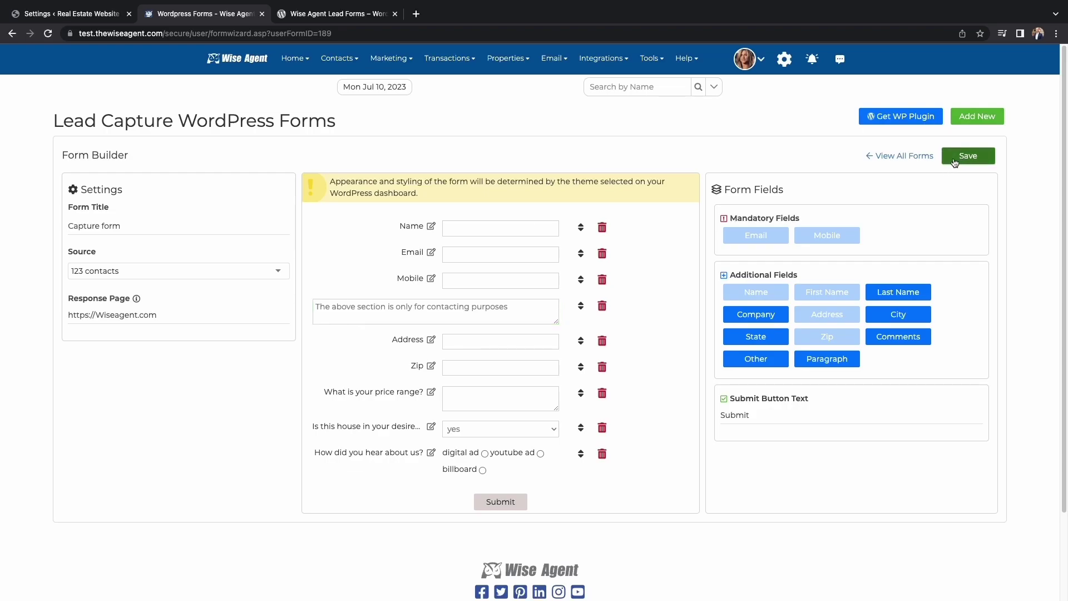
{"action": "left_click", "coordinate": [899, 158]}
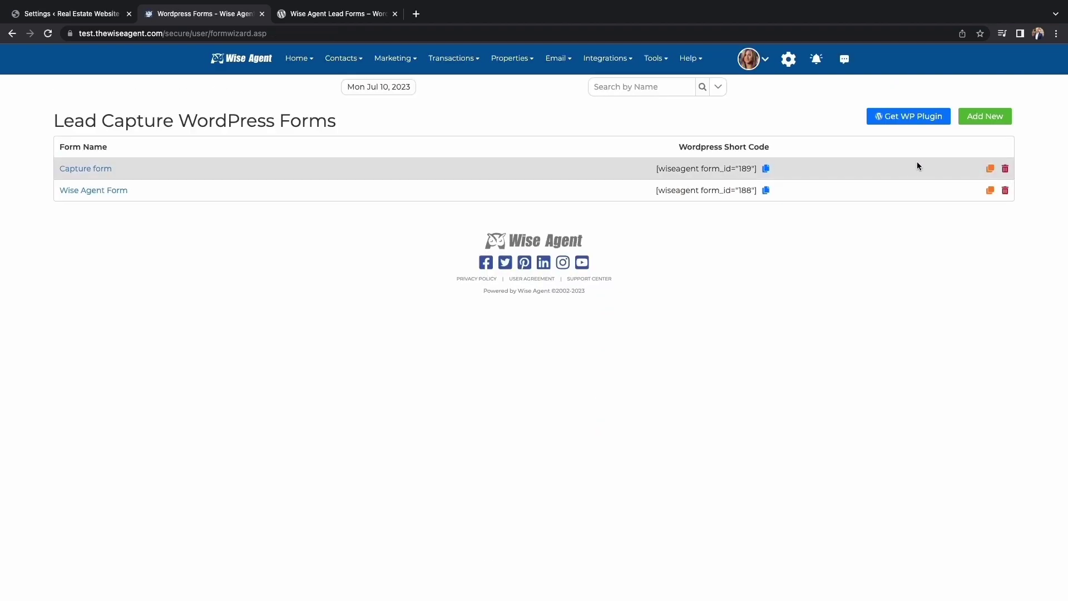
Copy the shortcode [wiseagent form_id="189"] and go to WordPress's Capture Forms page
{"action": "left_click", "coordinate": [766, 169]}
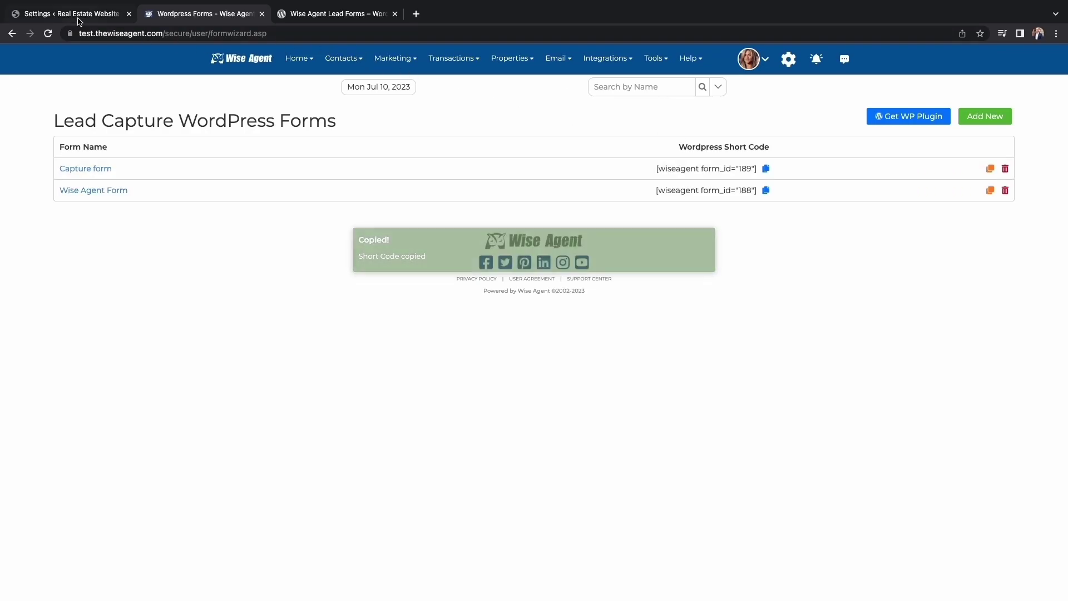
{"action": "left_click", "coordinate": [79, 17]}
{"action": "left_click", "coordinate": [60, 203]}
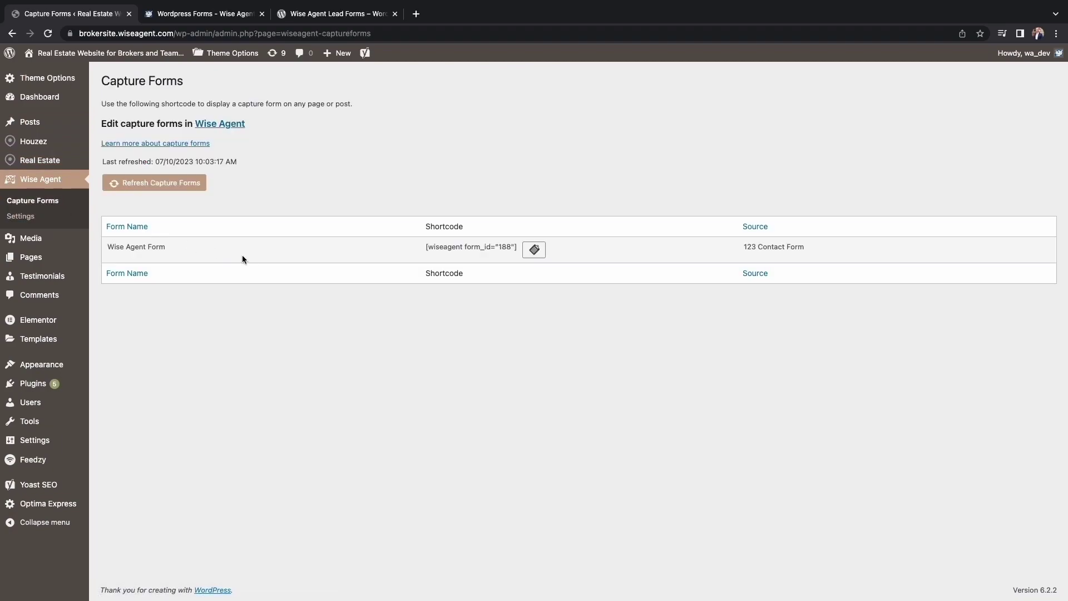
Refresh the capture forms, then paste the form 189 shortcode over form 188 on Contacts and update
{"action": "left_click", "coordinate": [172, 188]}
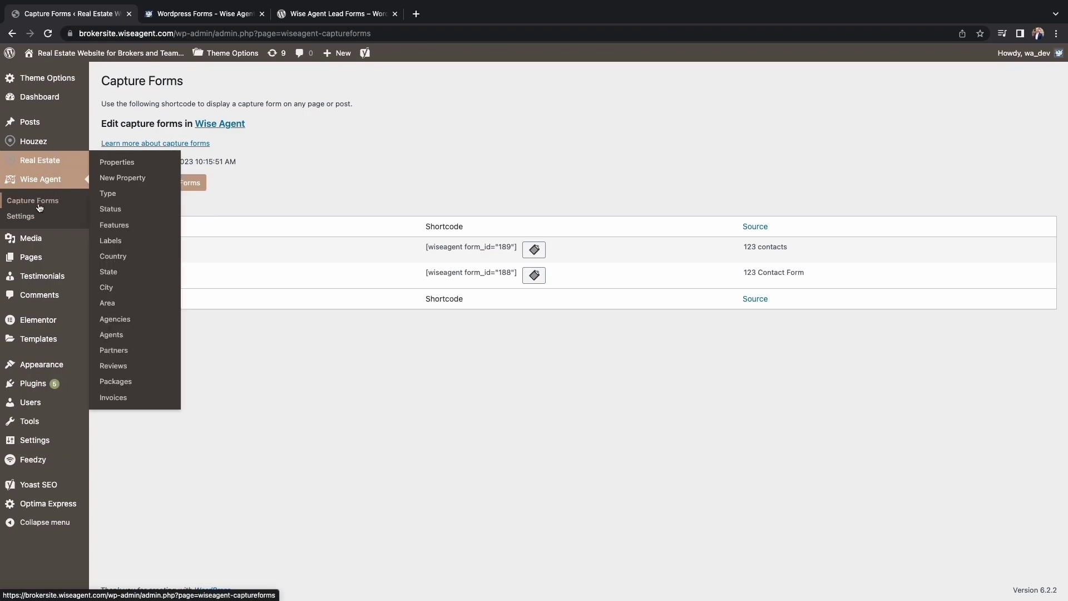
{"action": "mouse_move", "coordinate": [36, 258]}
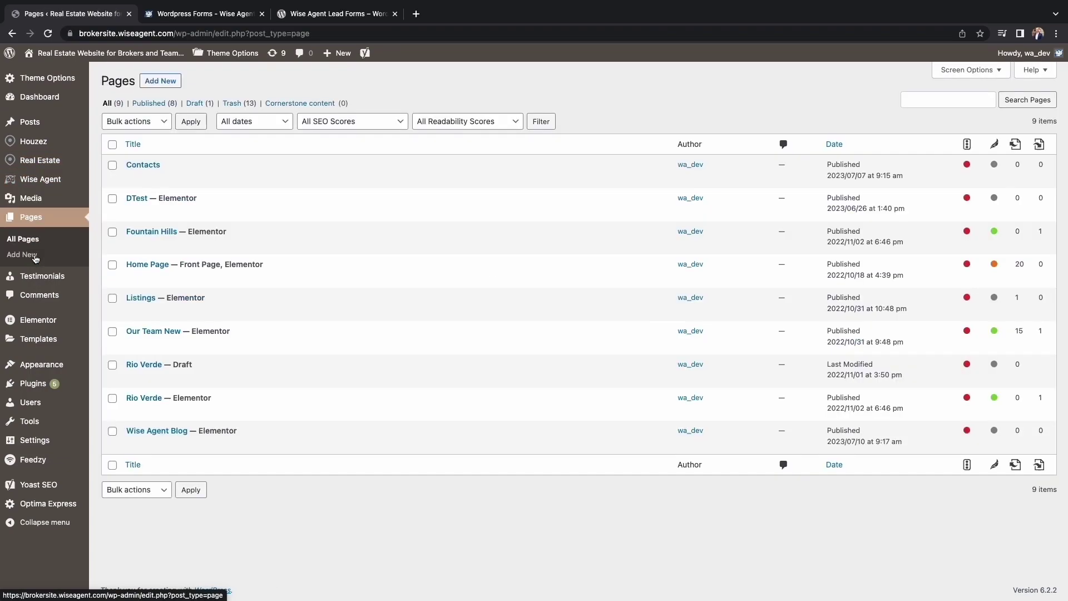
{"action": "left_click", "coordinate": [143, 165]}
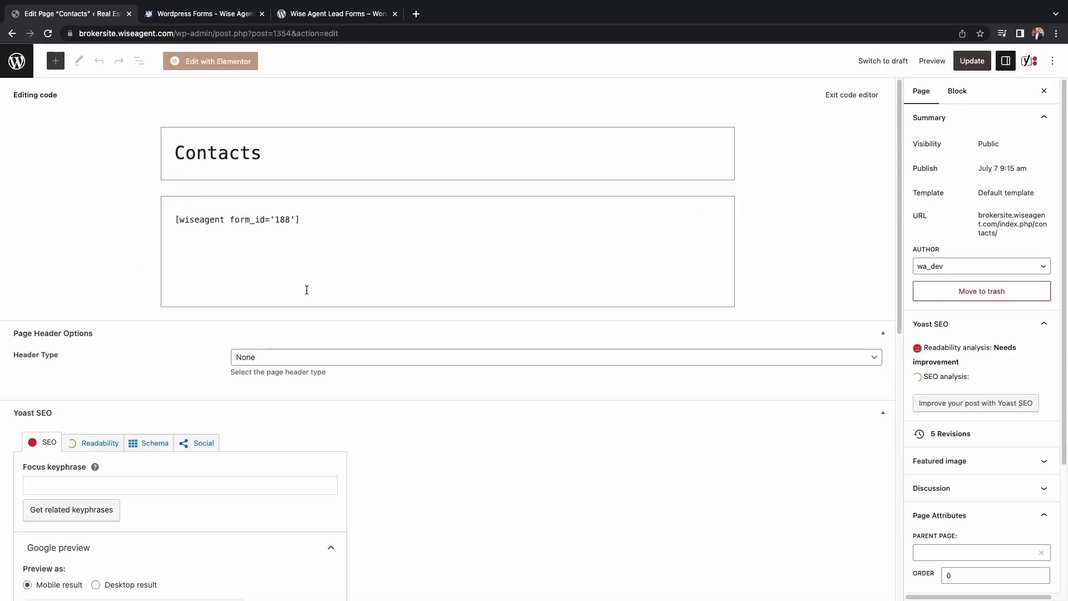
{"action": "left_click_drag", "start_coordinate": [317, 223], "coordinate": [155, 220]}
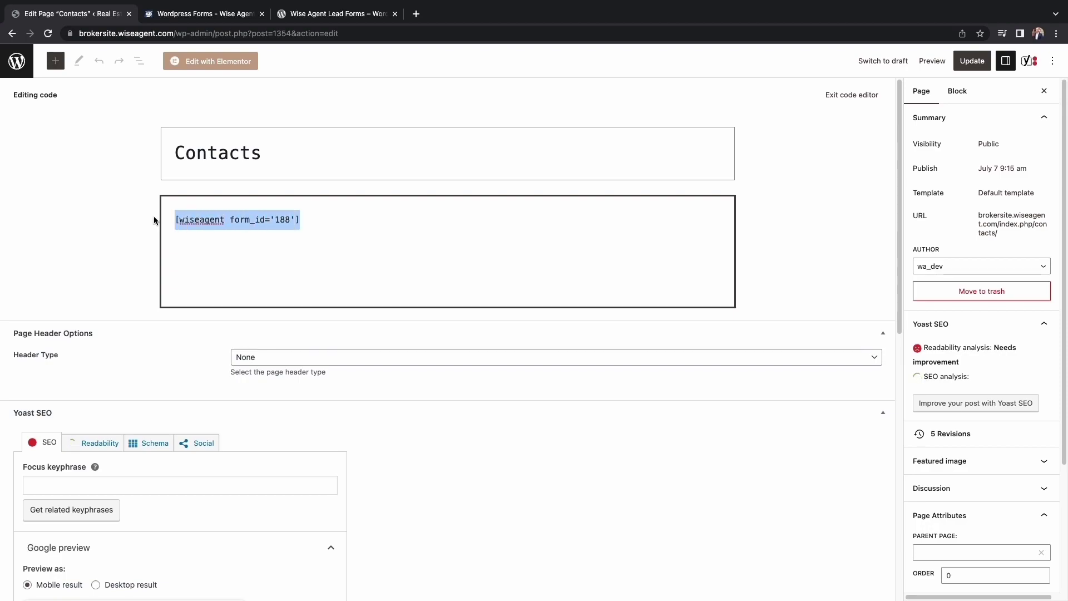
{"action": "right_click", "coordinate": [291, 221]}
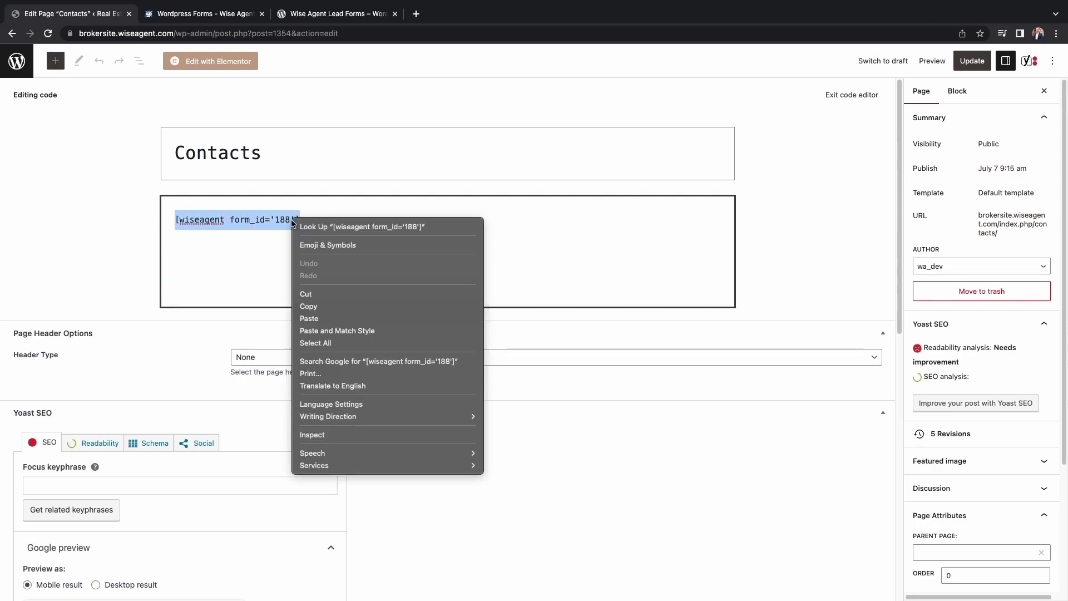
{"action": "left_click", "coordinate": [315, 320]}
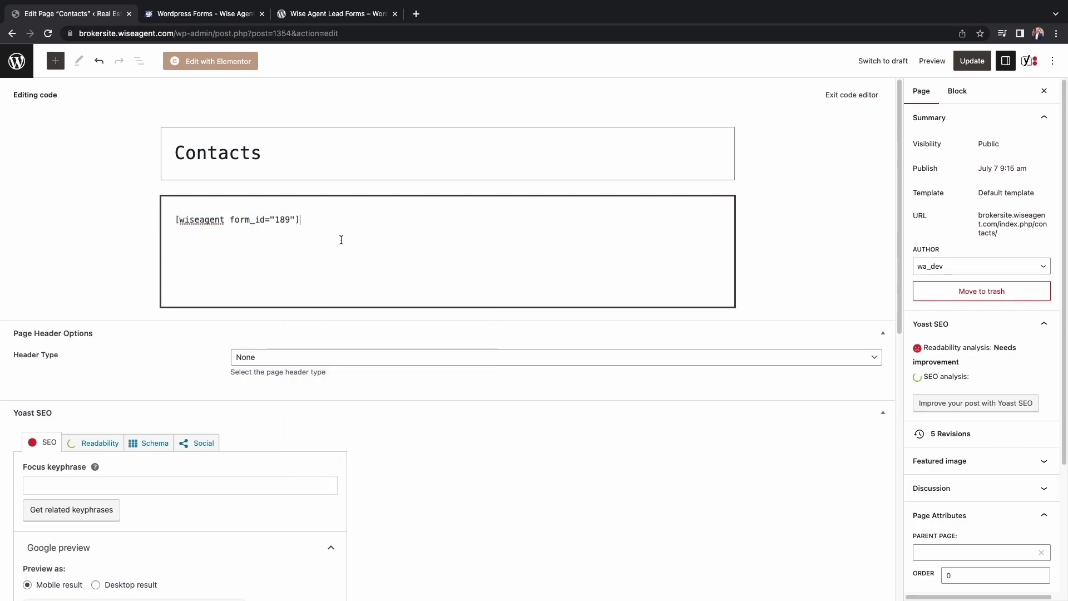
{"action": "left_click", "coordinate": [973, 64]}
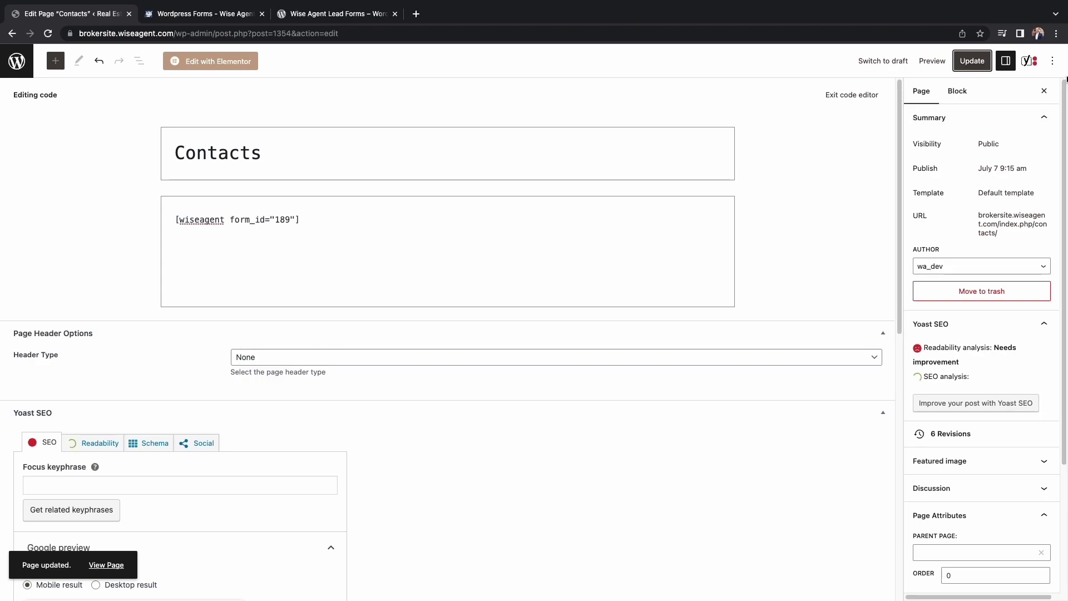
{"action": "left_click", "coordinate": [1053, 62]}
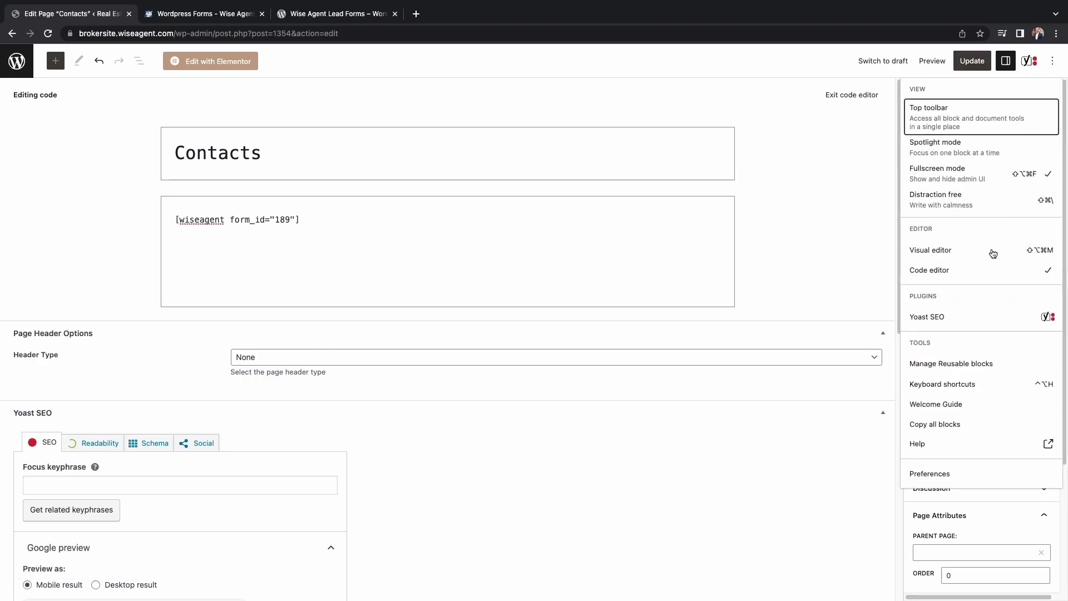
Preview the Contacts page in a new tab, scroll through the Capture form, then close it
{"action": "left_click", "coordinate": [1052, 63]}
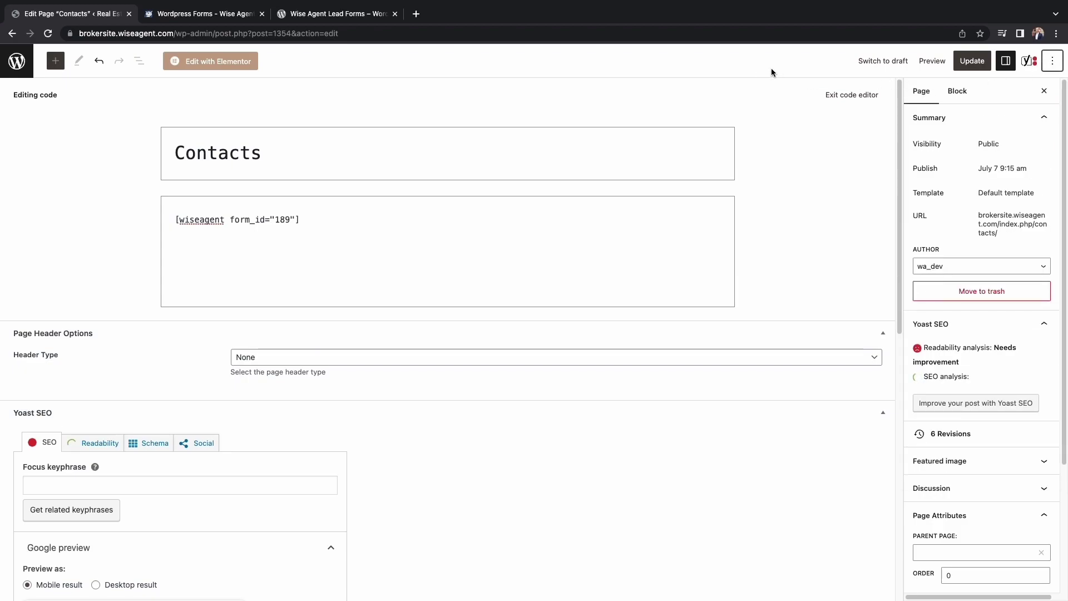
{"action": "left_click", "coordinate": [932, 63]}
{"action": "left_click", "coordinate": [874, 163]}
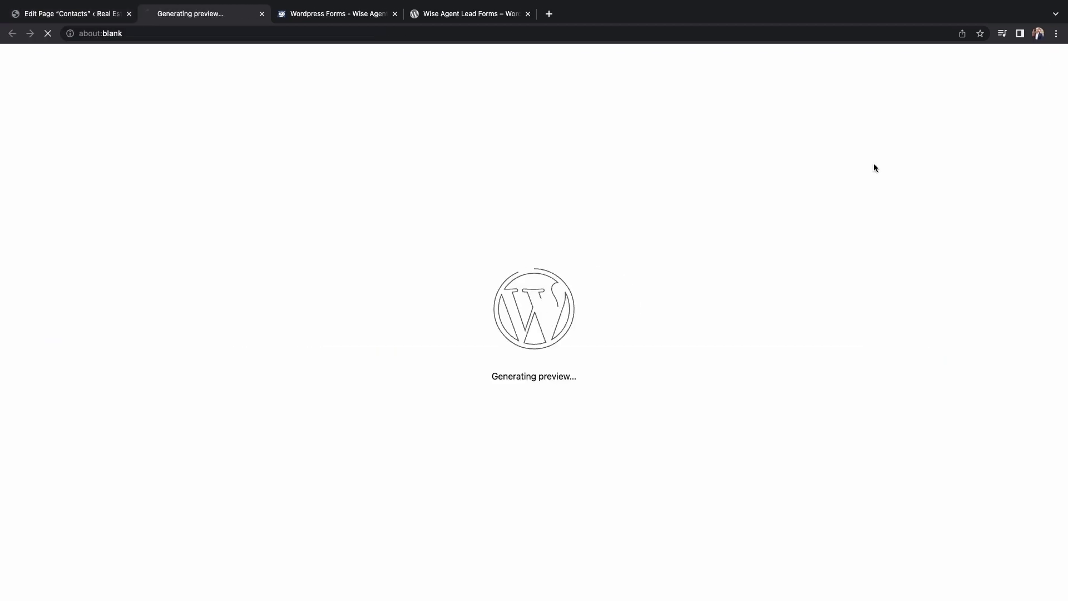
{"action": "scroll", "coordinate": [505, 303], "scroll_direction": "down", "scroll_amount": 3}
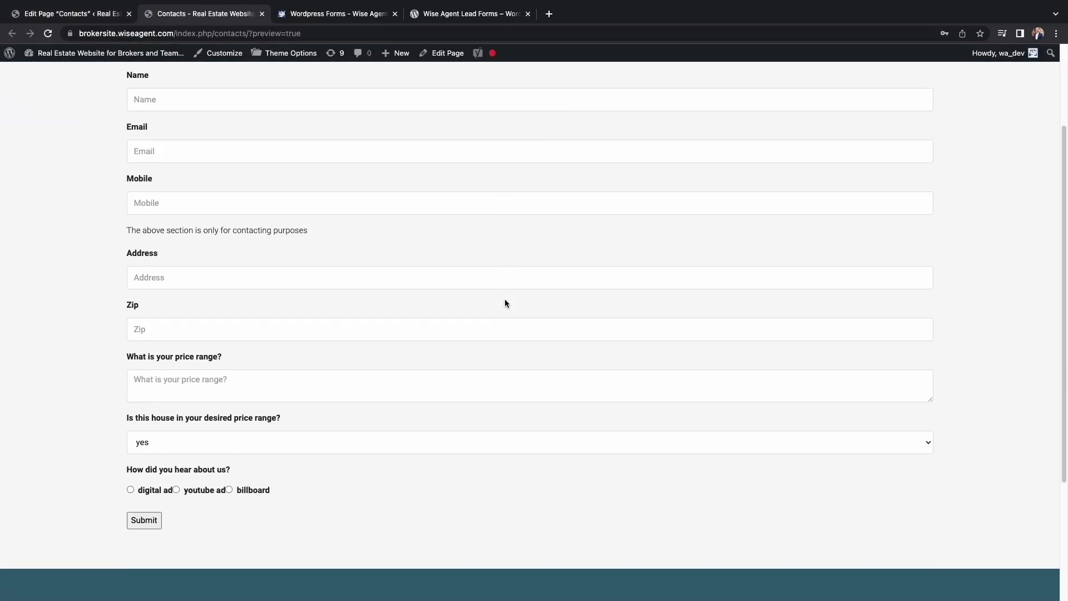
{"action": "scroll", "coordinate": [505, 304], "scroll_direction": "up", "scroll_amount": 3}
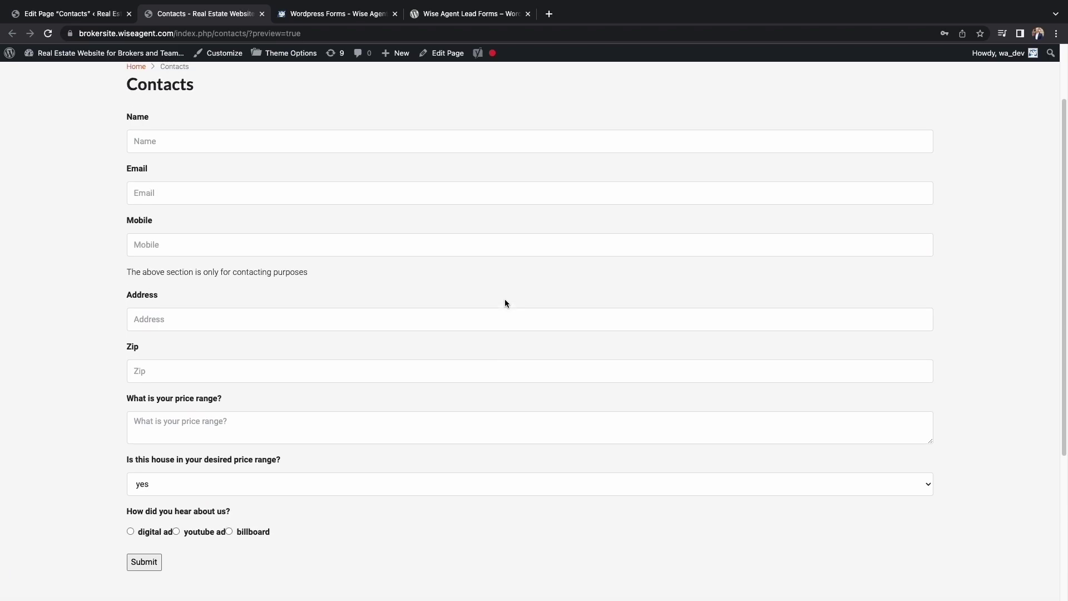
{"action": "left_click", "coordinate": [261, 13]}
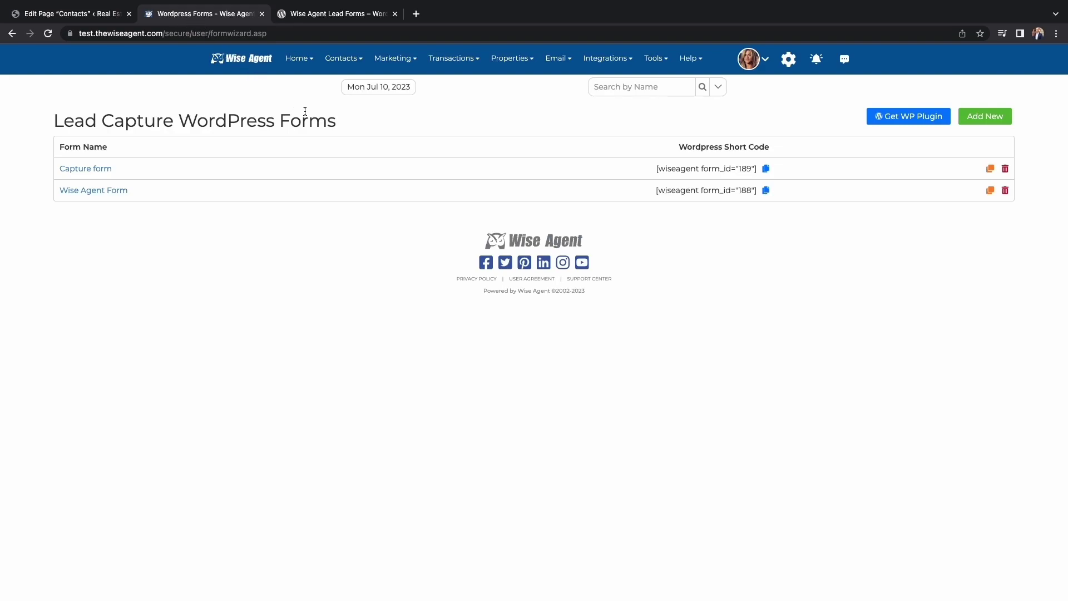
Delete the price range, desired price, hear-about-us and Zip fields from Capture form and save
{"action": "left_click", "coordinate": [99, 168]}
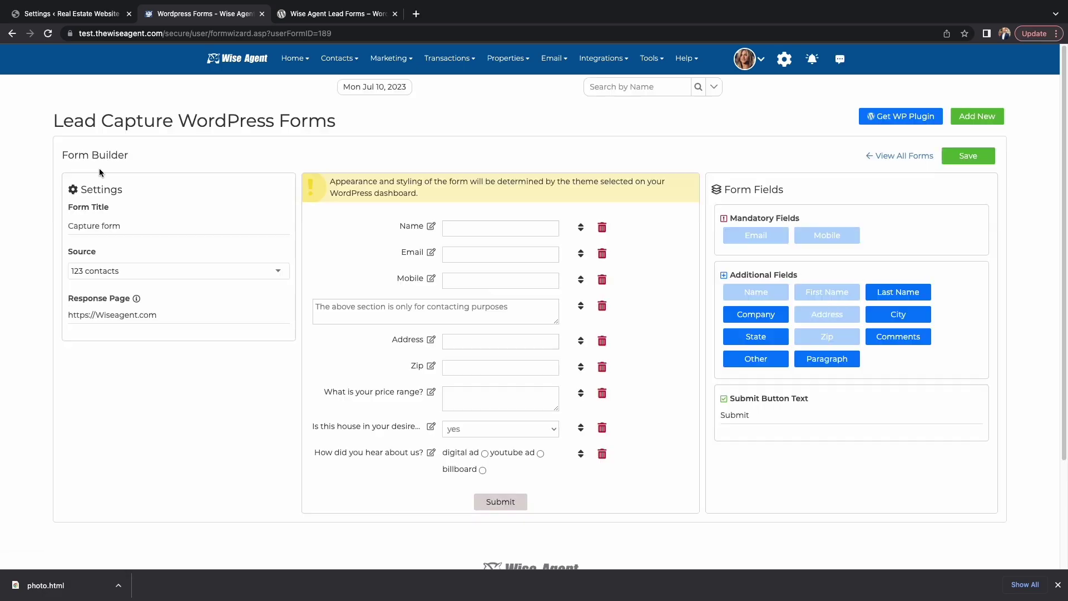
{"action": "left_click", "coordinate": [602, 394]}
{"action": "left_click", "coordinate": [603, 396]}
{"action": "left_click", "coordinate": [603, 397]}
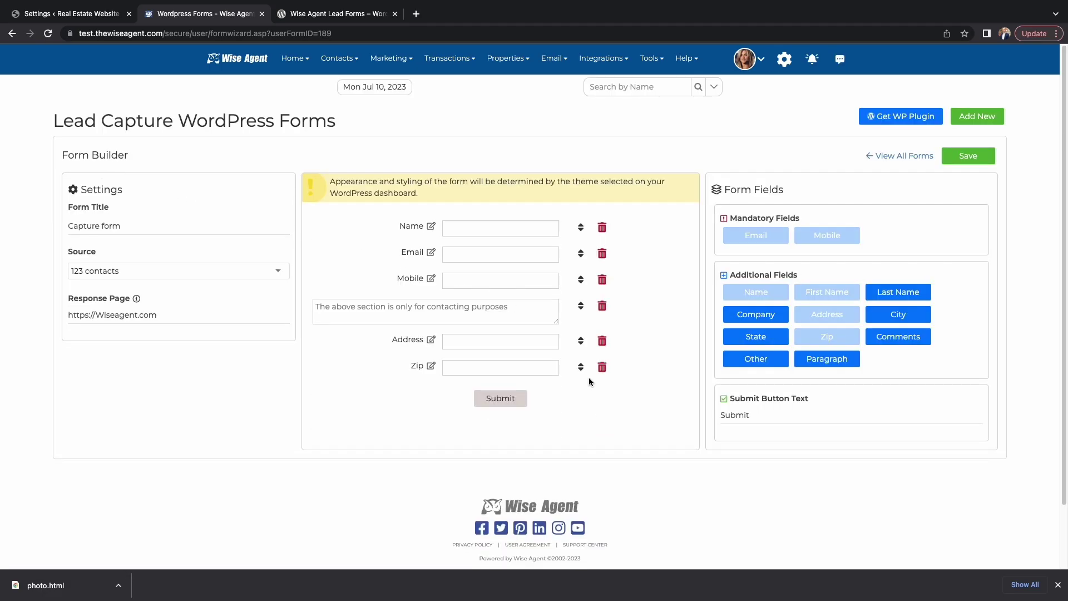
{"action": "left_click", "coordinate": [601, 369]}
{"action": "left_click", "coordinate": [965, 158]}
{"action": "left_click", "coordinate": [878, 157]}
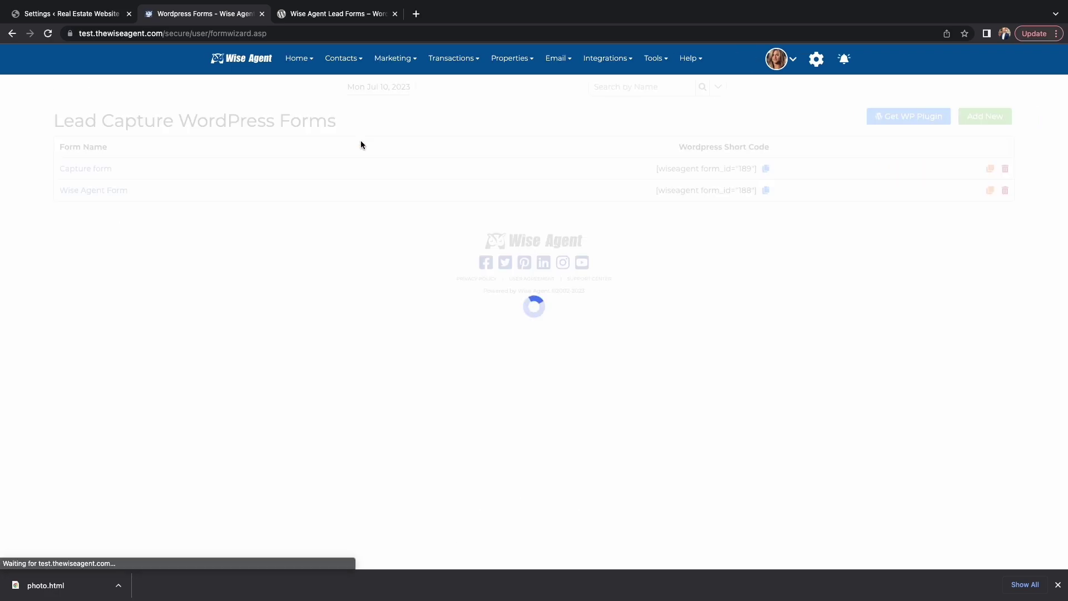
{"action": "left_click", "coordinate": [70, 13]}
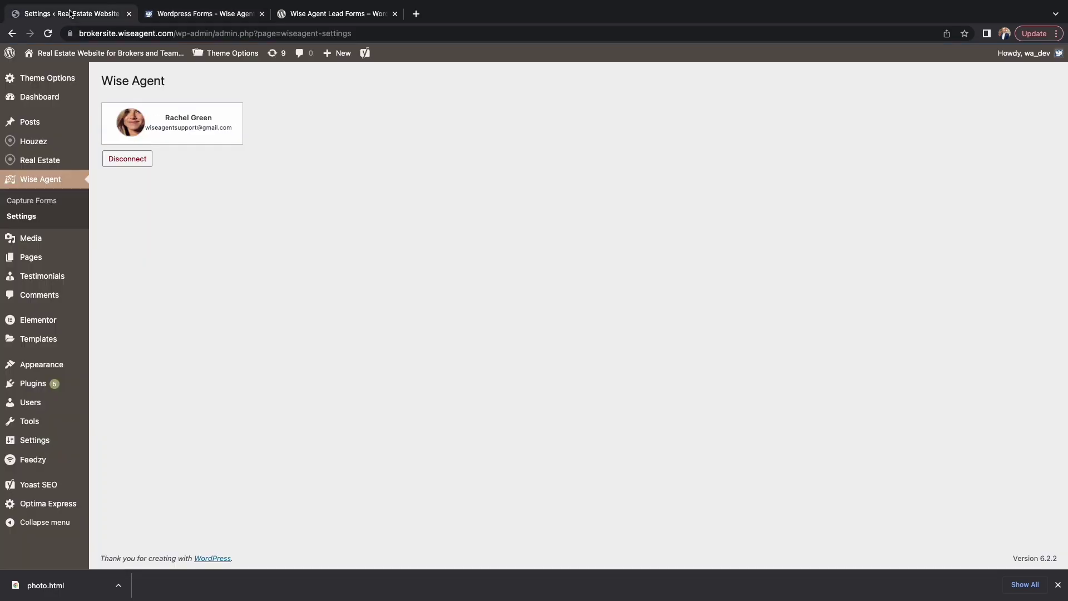
Refresh the Wise Agent capture forms and copy the contact us form 4210 shortcode
{"action": "left_click", "coordinate": [48, 201]}
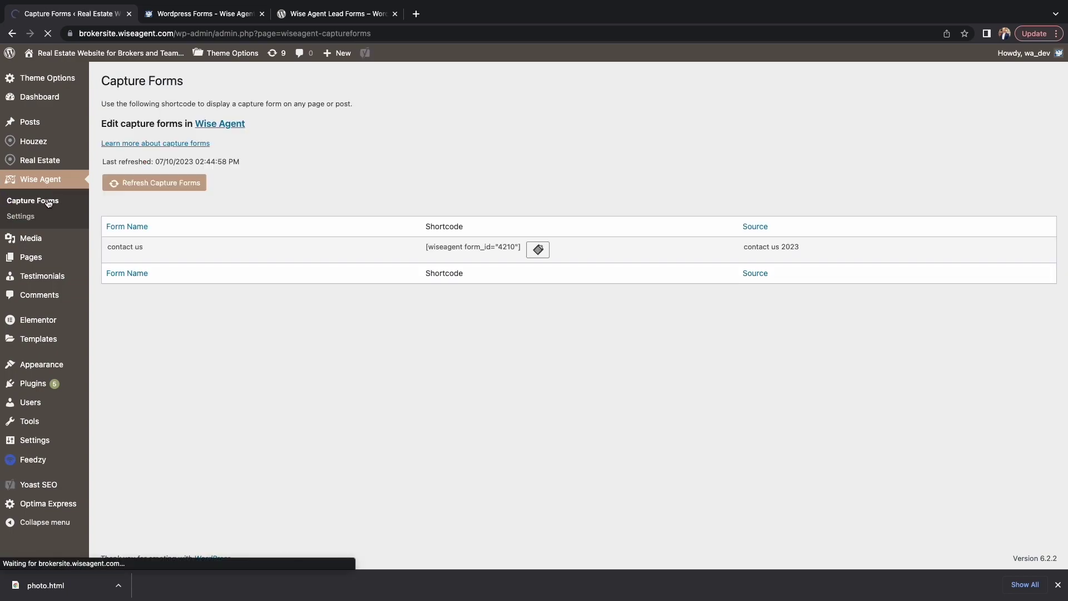
{"action": "left_click", "coordinate": [162, 183]}
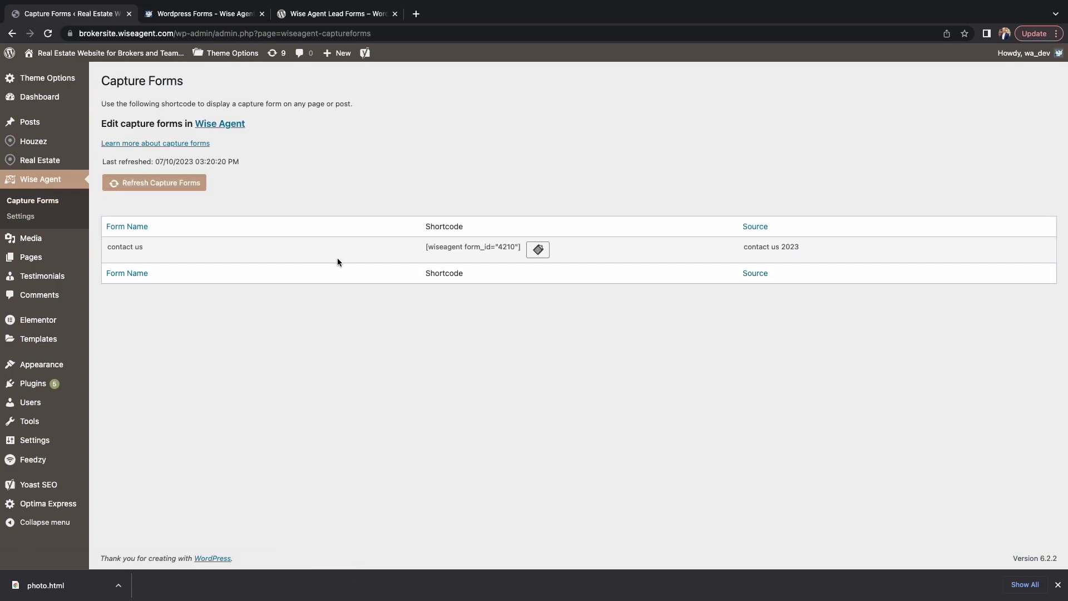
{"action": "left_click", "coordinate": [539, 250]}
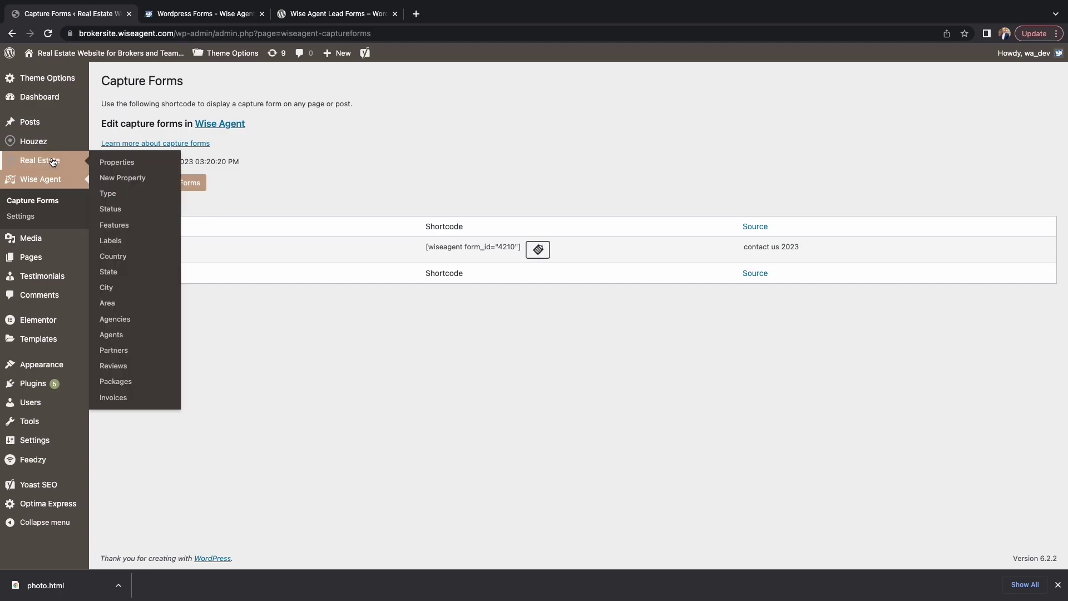
On the Contacts page, replace the form 189 shortcode with the form 4210 shortcode
{"action": "left_click", "coordinate": [34, 261]}
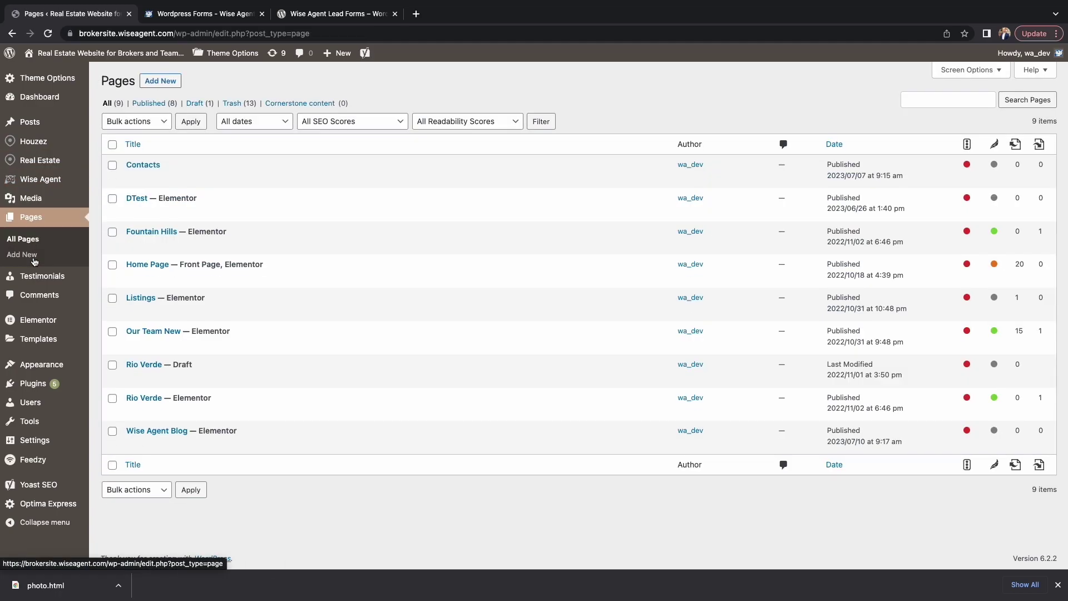
{"action": "left_click", "coordinate": [141, 166]}
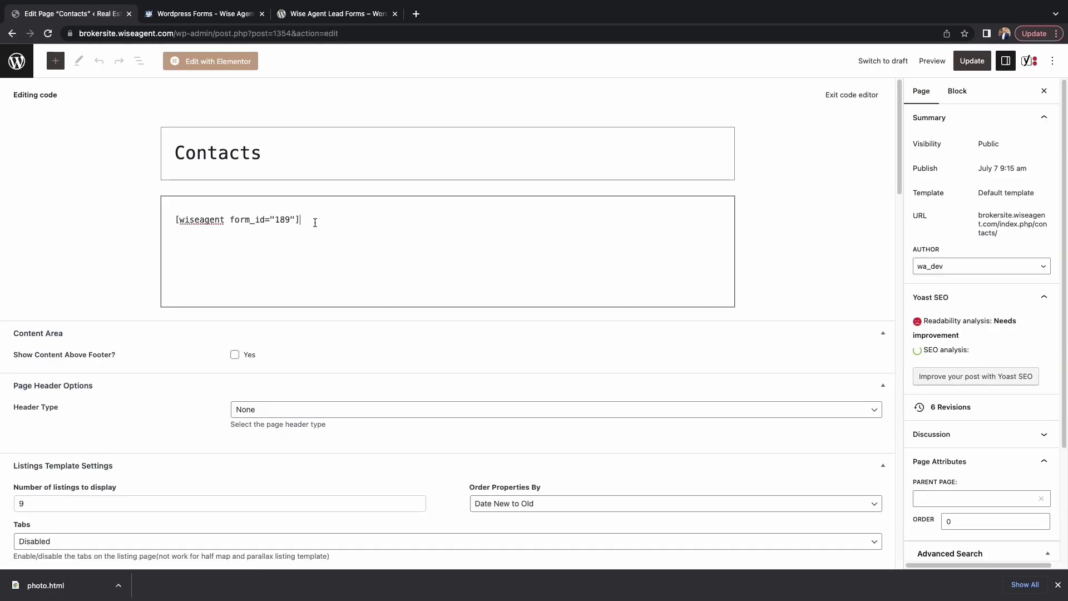
{"action": "left_click_drag", "start_coordinate": [303, 220], "coordinate": [153, 222]}
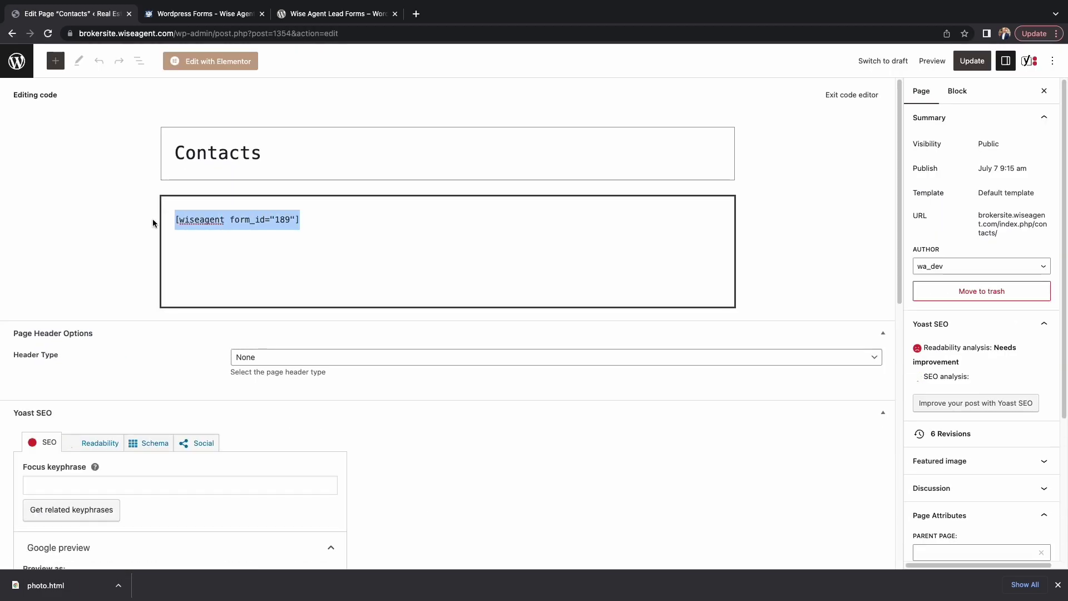
{"action": "right_click", "coordinate": [329, 220]}
{"action": "left_click", "coordinate": [348, 317]}
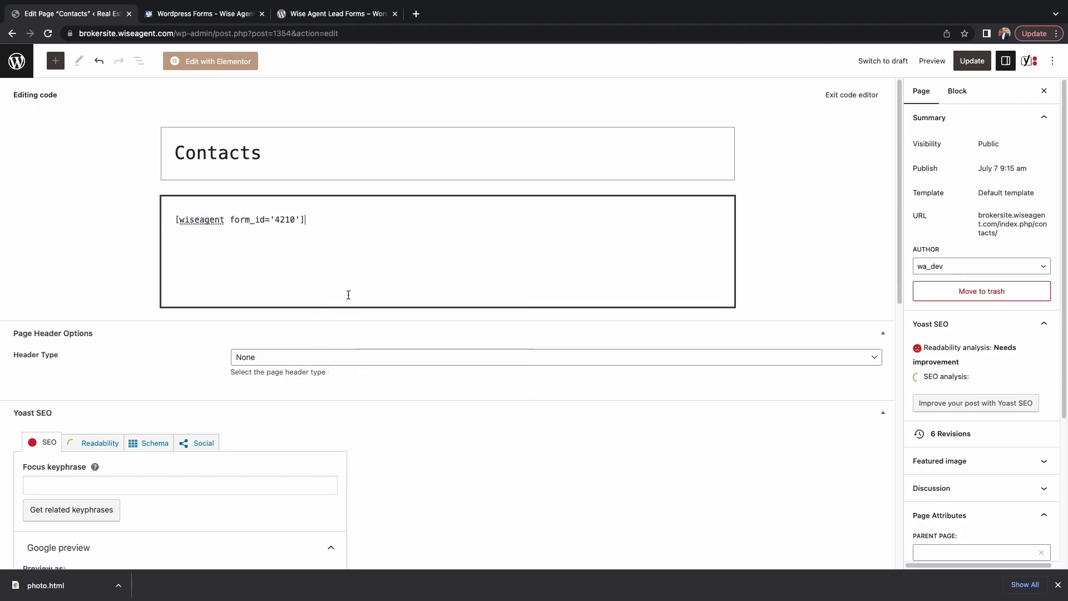
Update the Contacts page and preview it in a new tab
{"action": "left_click", "coordinate": [975, 61]}
{"action": "left_click", "coordinate": [932, 61]}
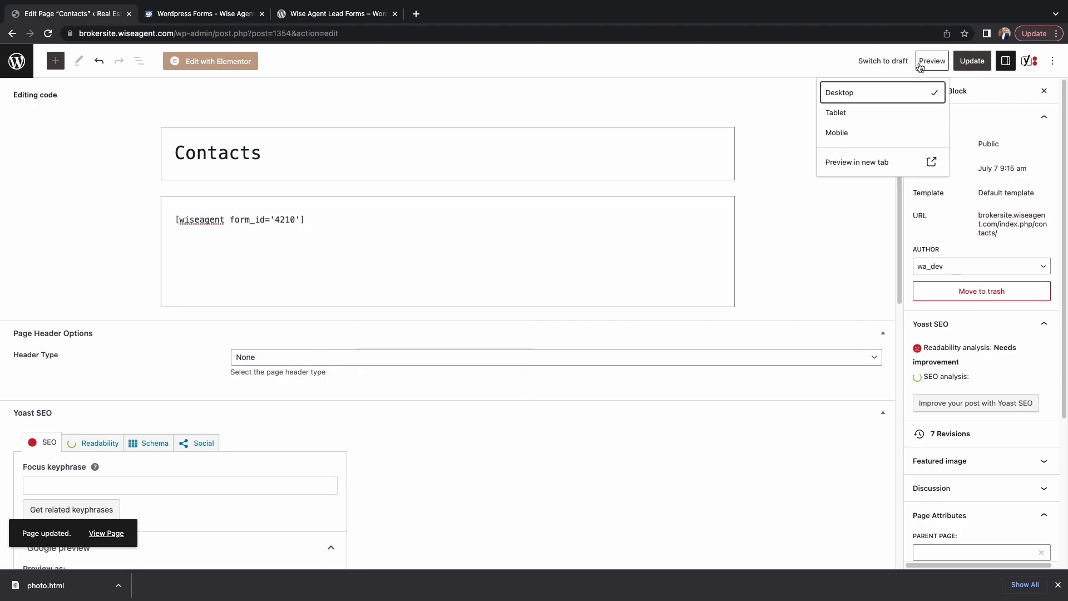
{"action": "left_click", "coordinate": [852, 163]}
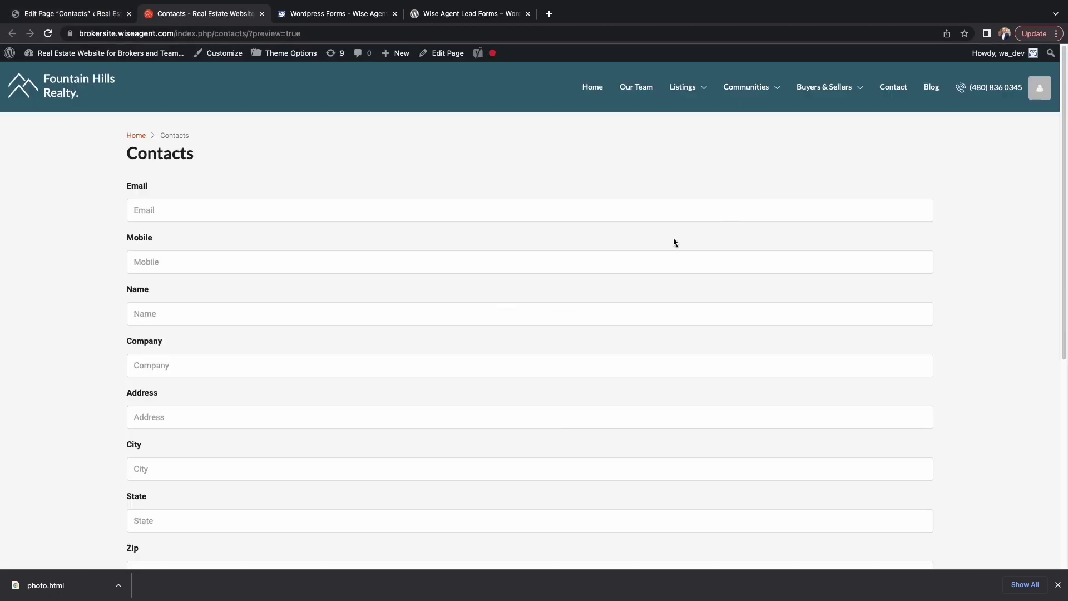